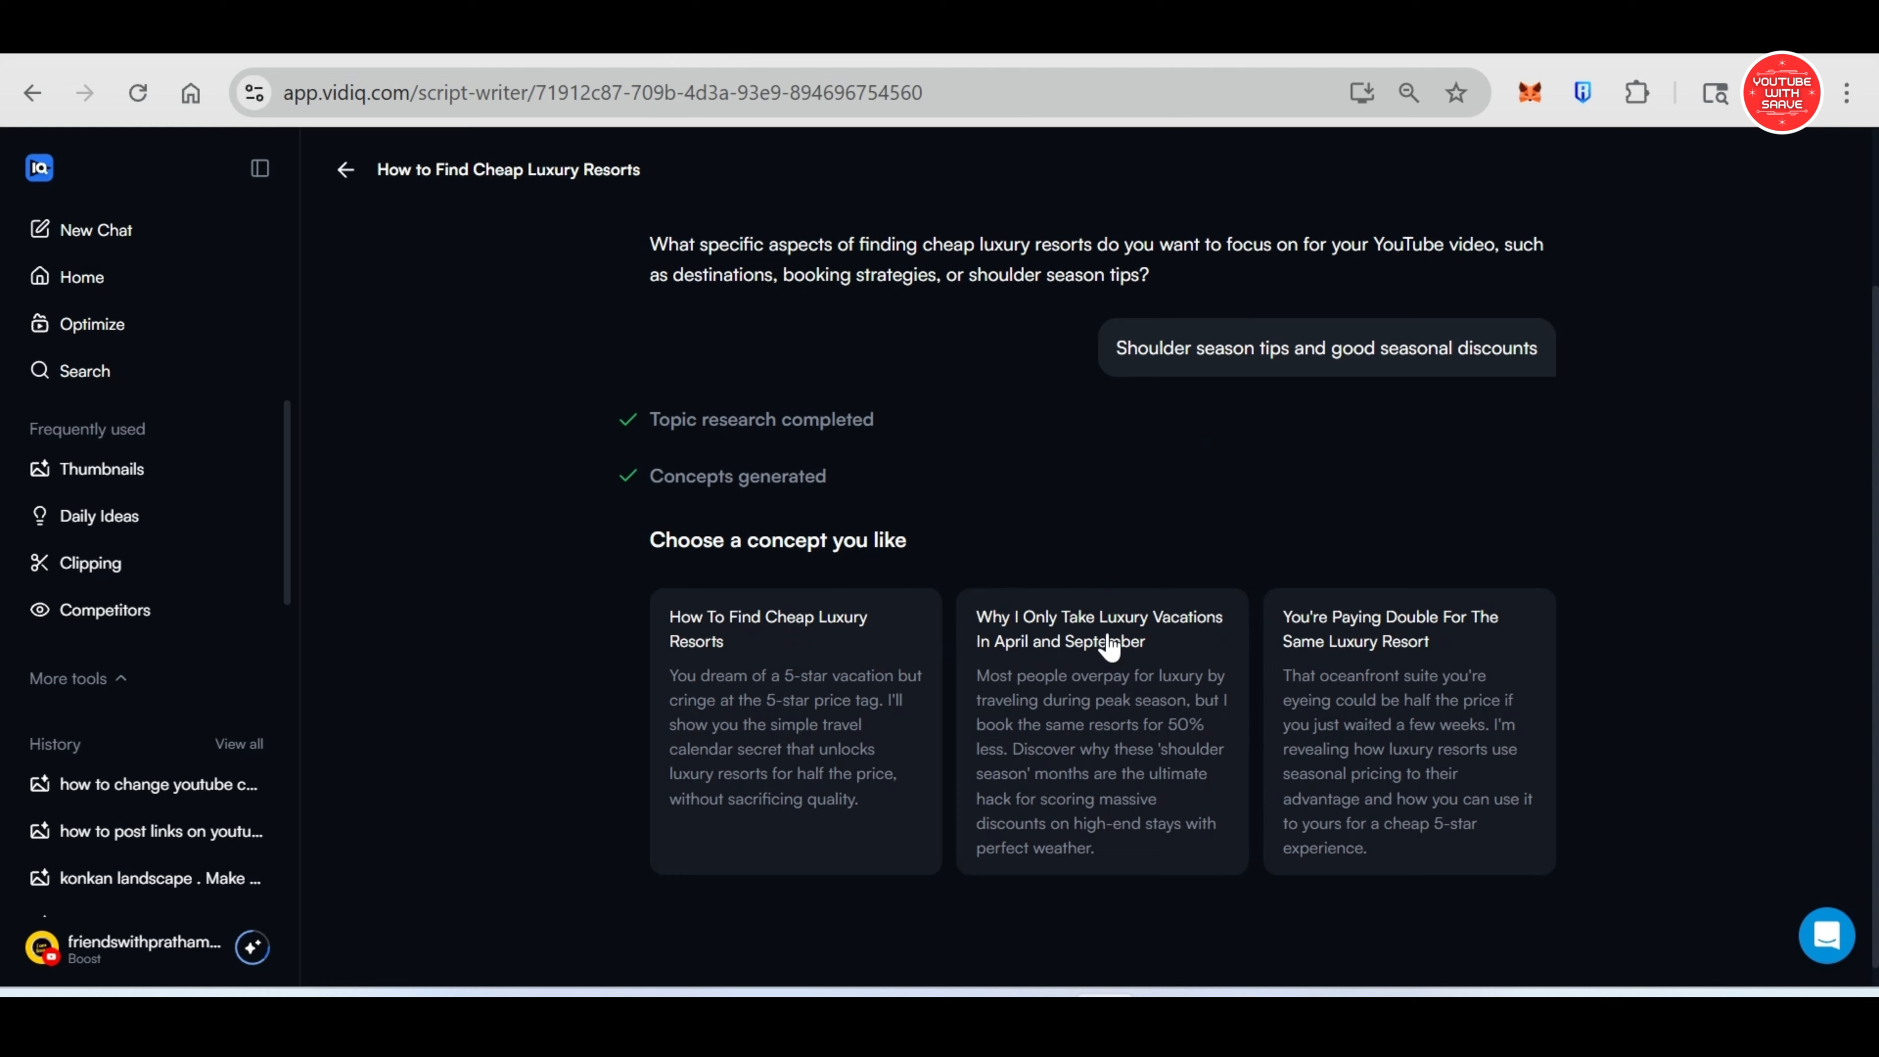
- Generate a script from the concept "Why I Only Take Luxury Vacations In April and September" and open the finished draft
click(1088, 647)
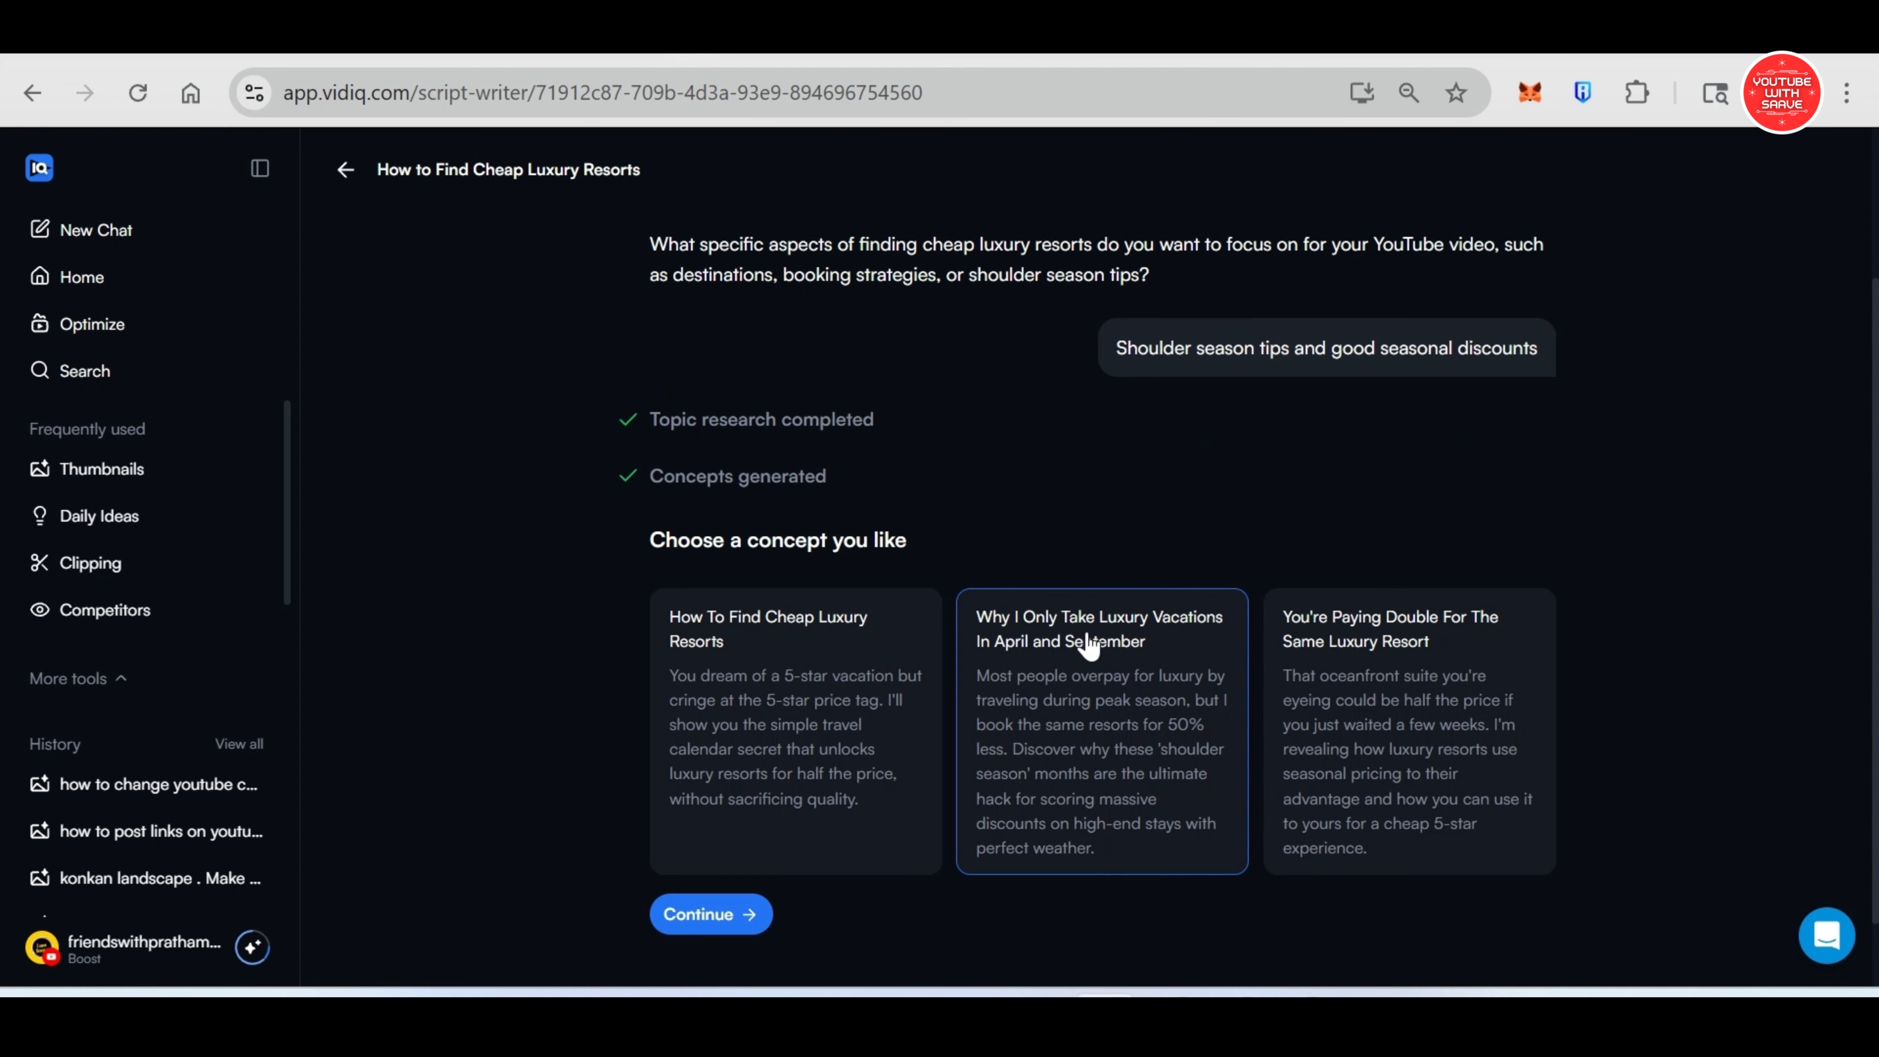
click(702, 931)
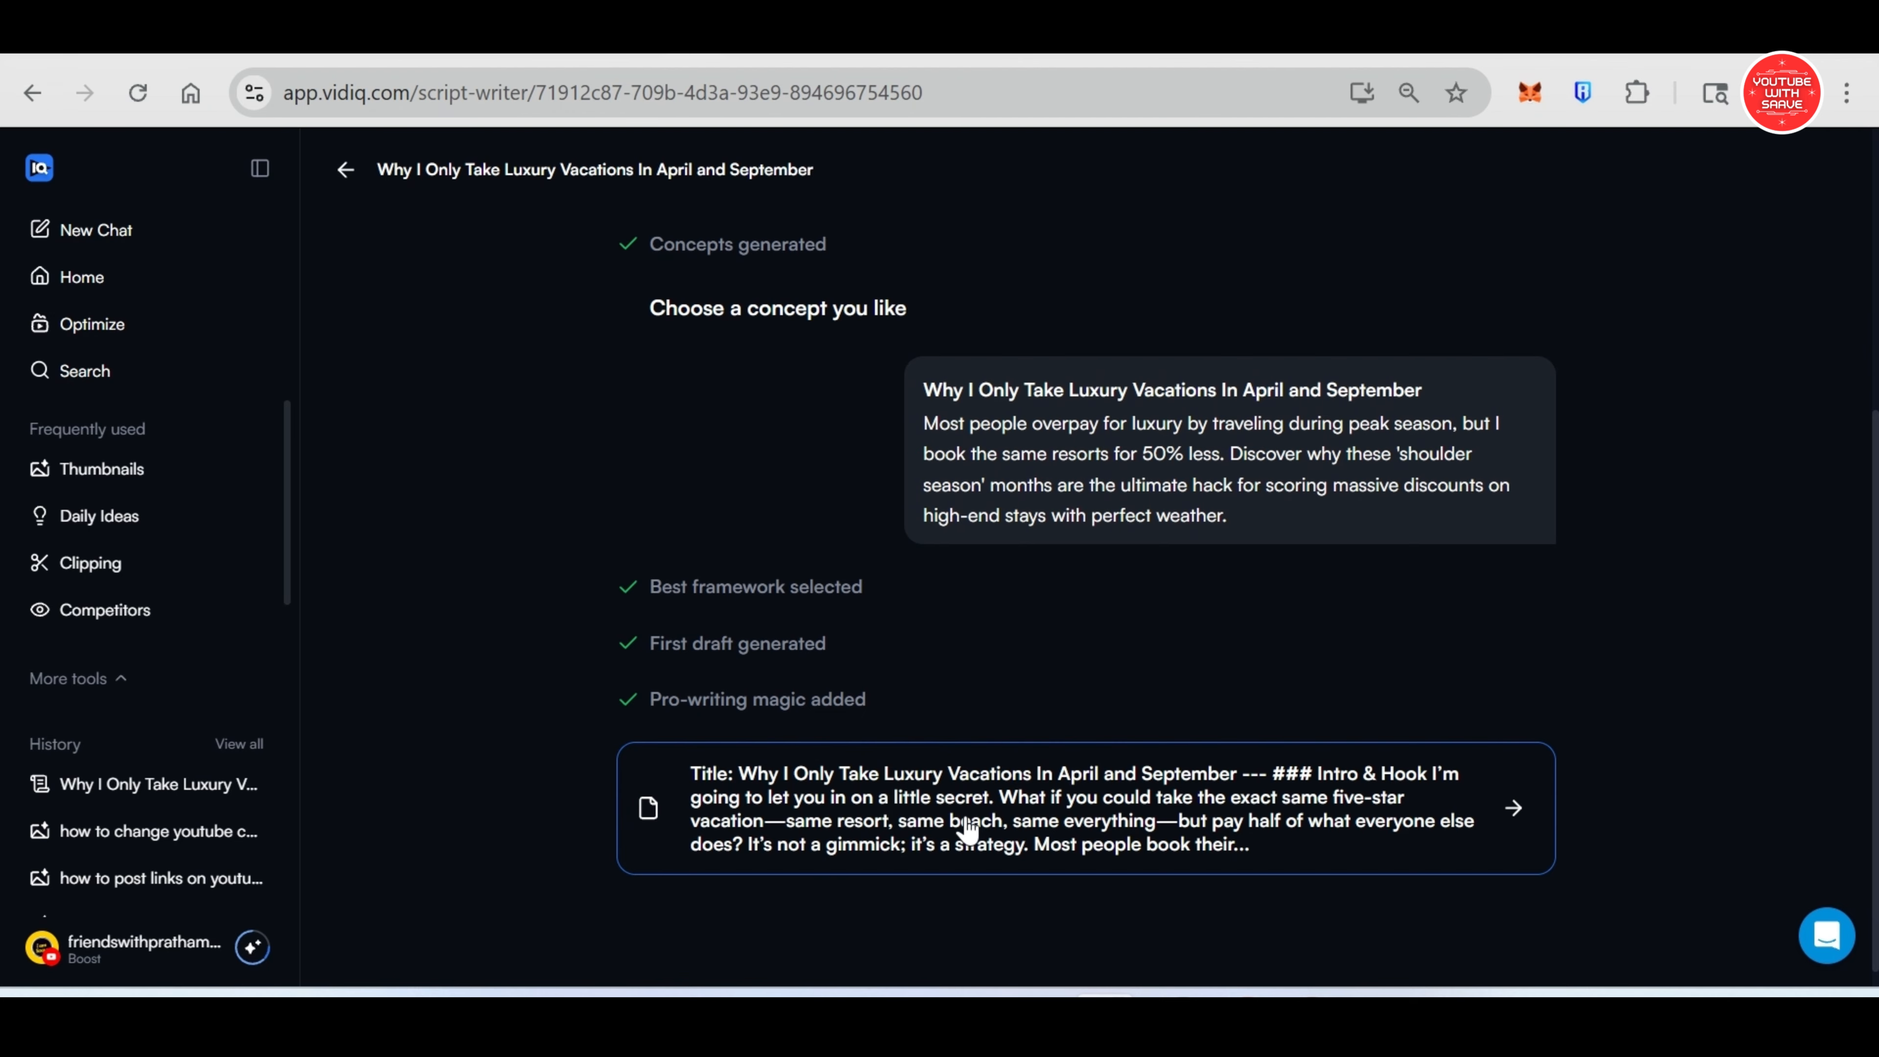
click(1189, 834)
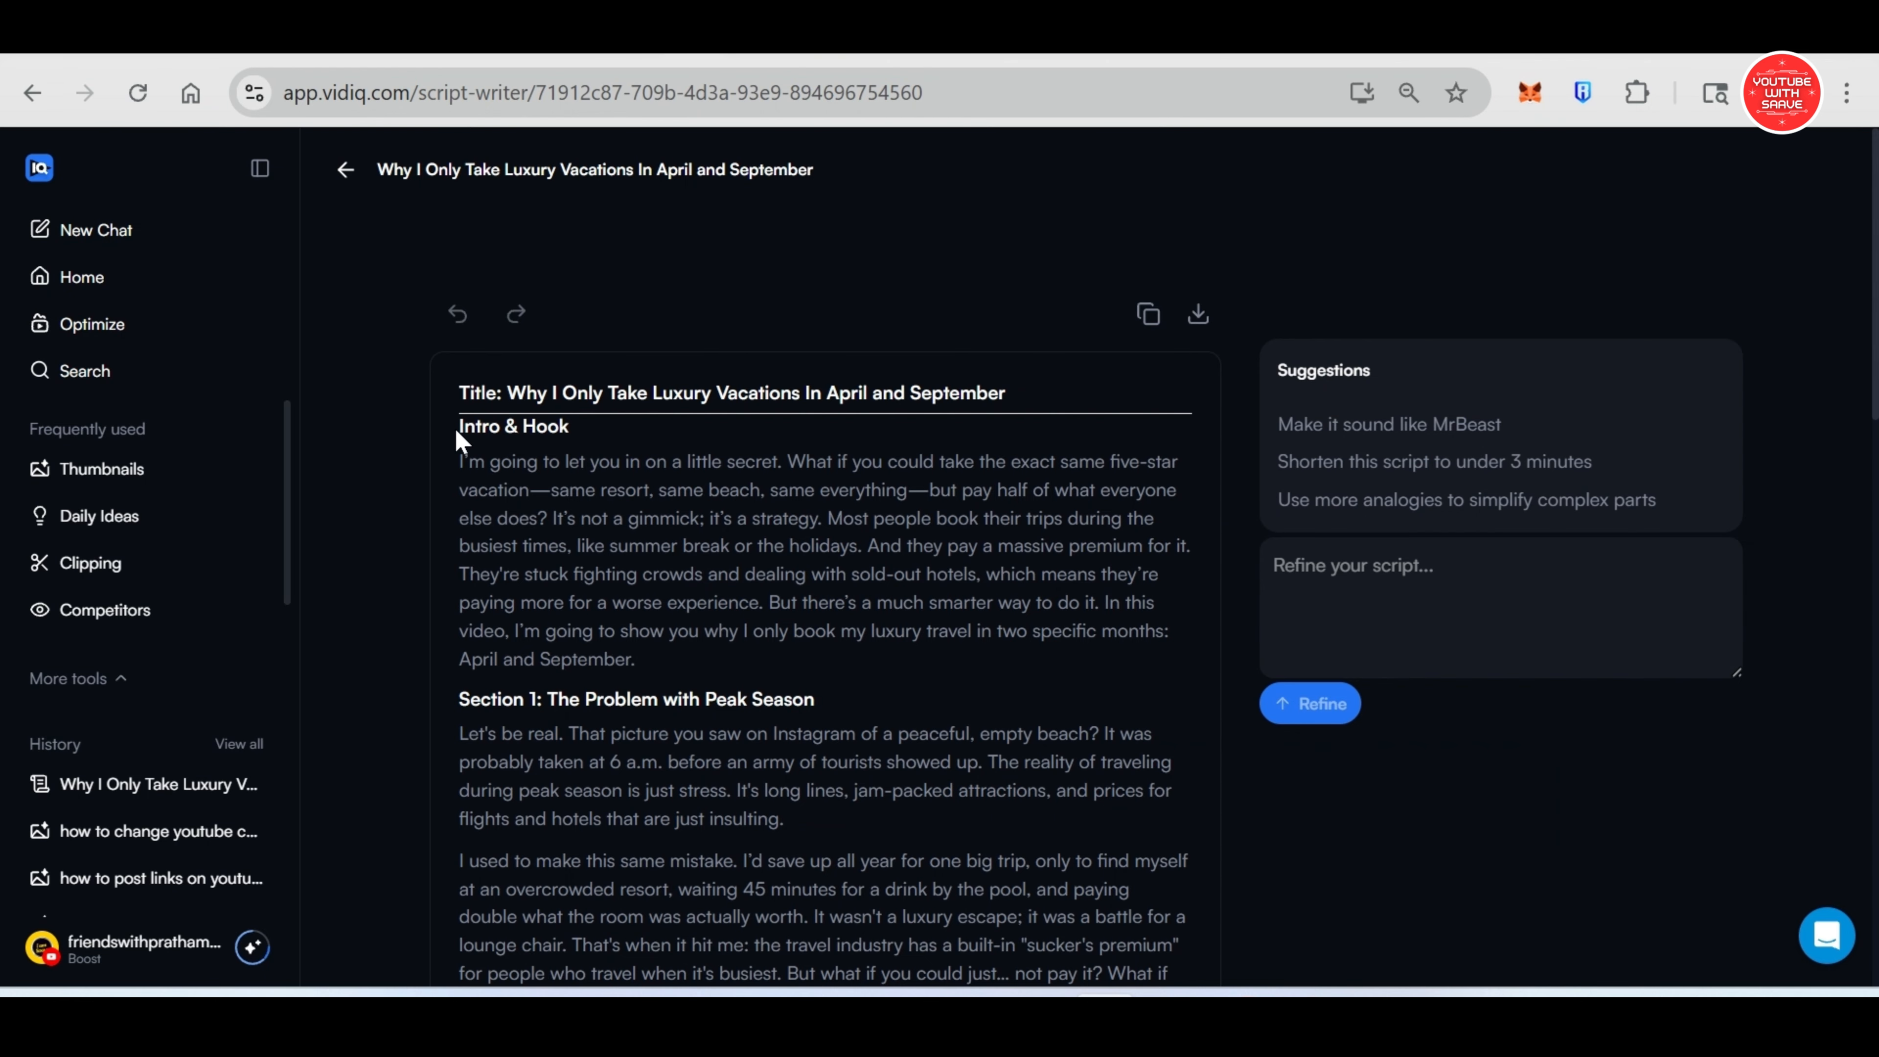
- Review the generated script from the Intro & Hook through the numbered sections to the CTA & Conclusion
drag(457, 436, 642, 663)
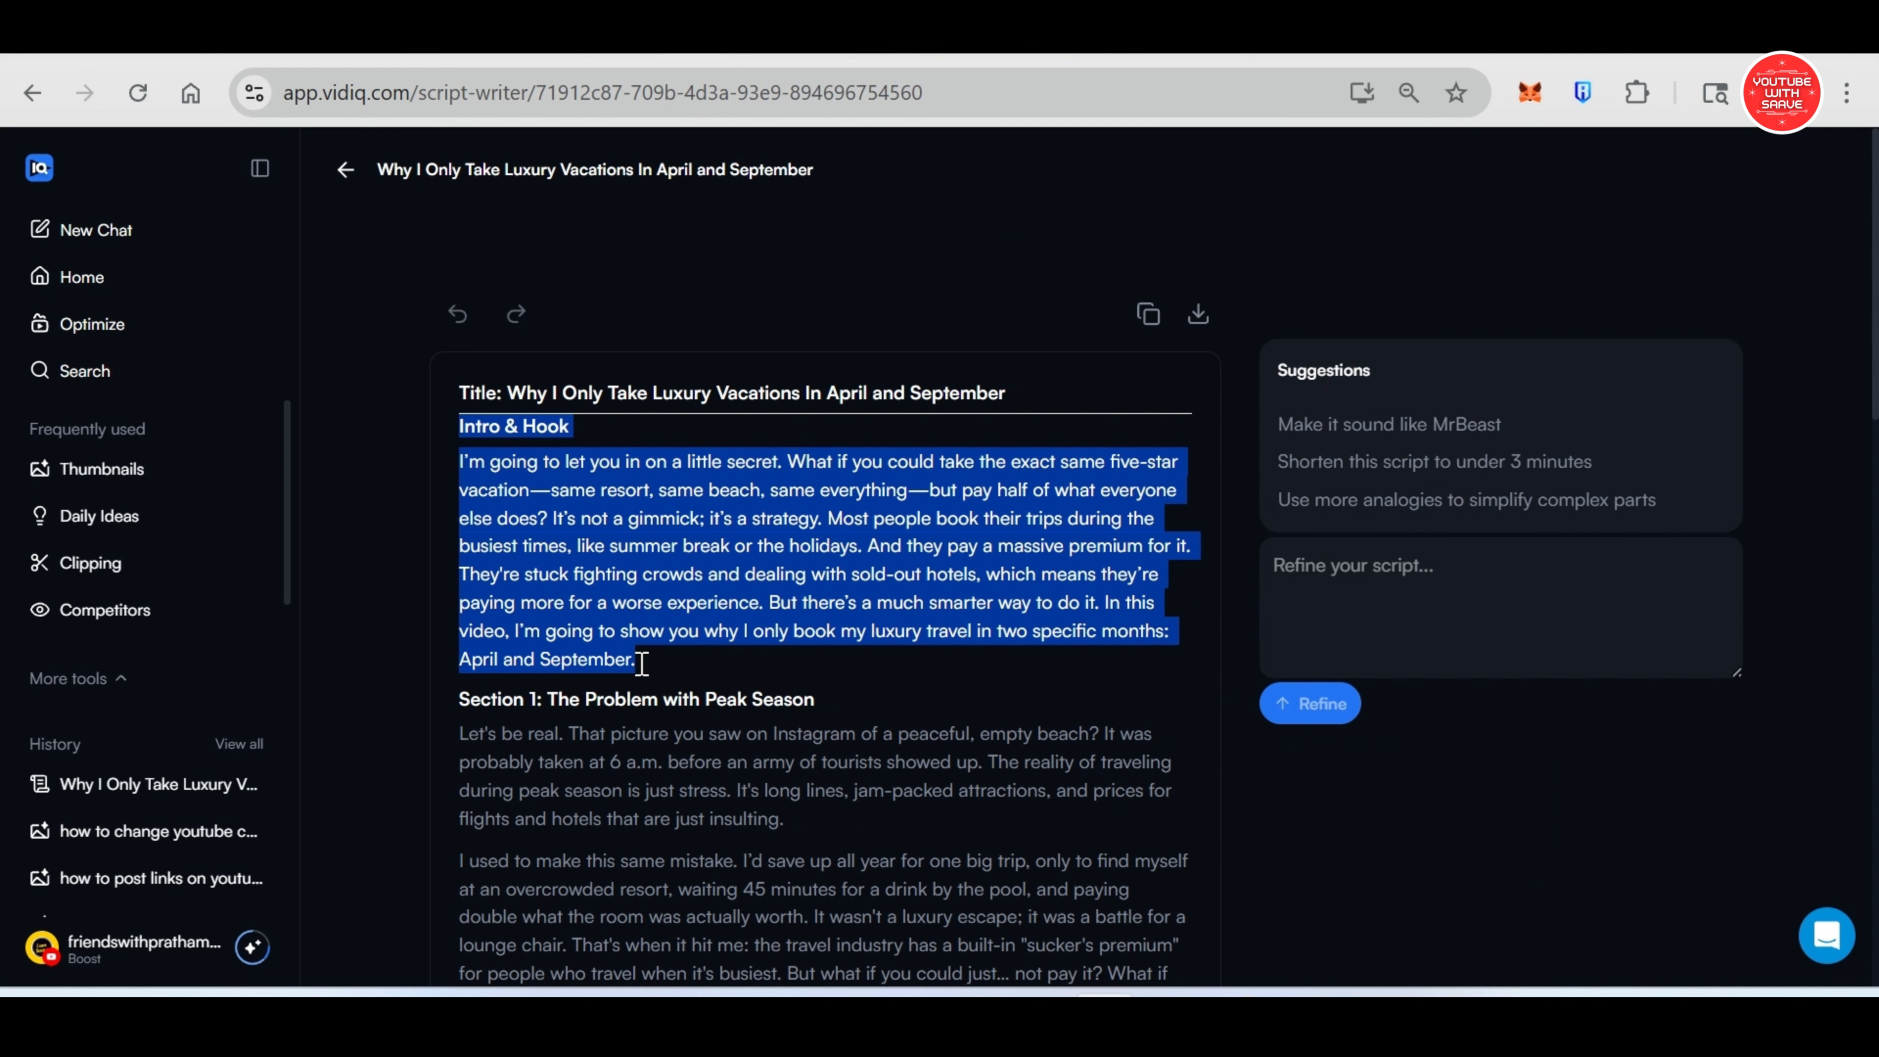
scroll(642, 663, down, 2)
scroll(488, 406, down, 2)
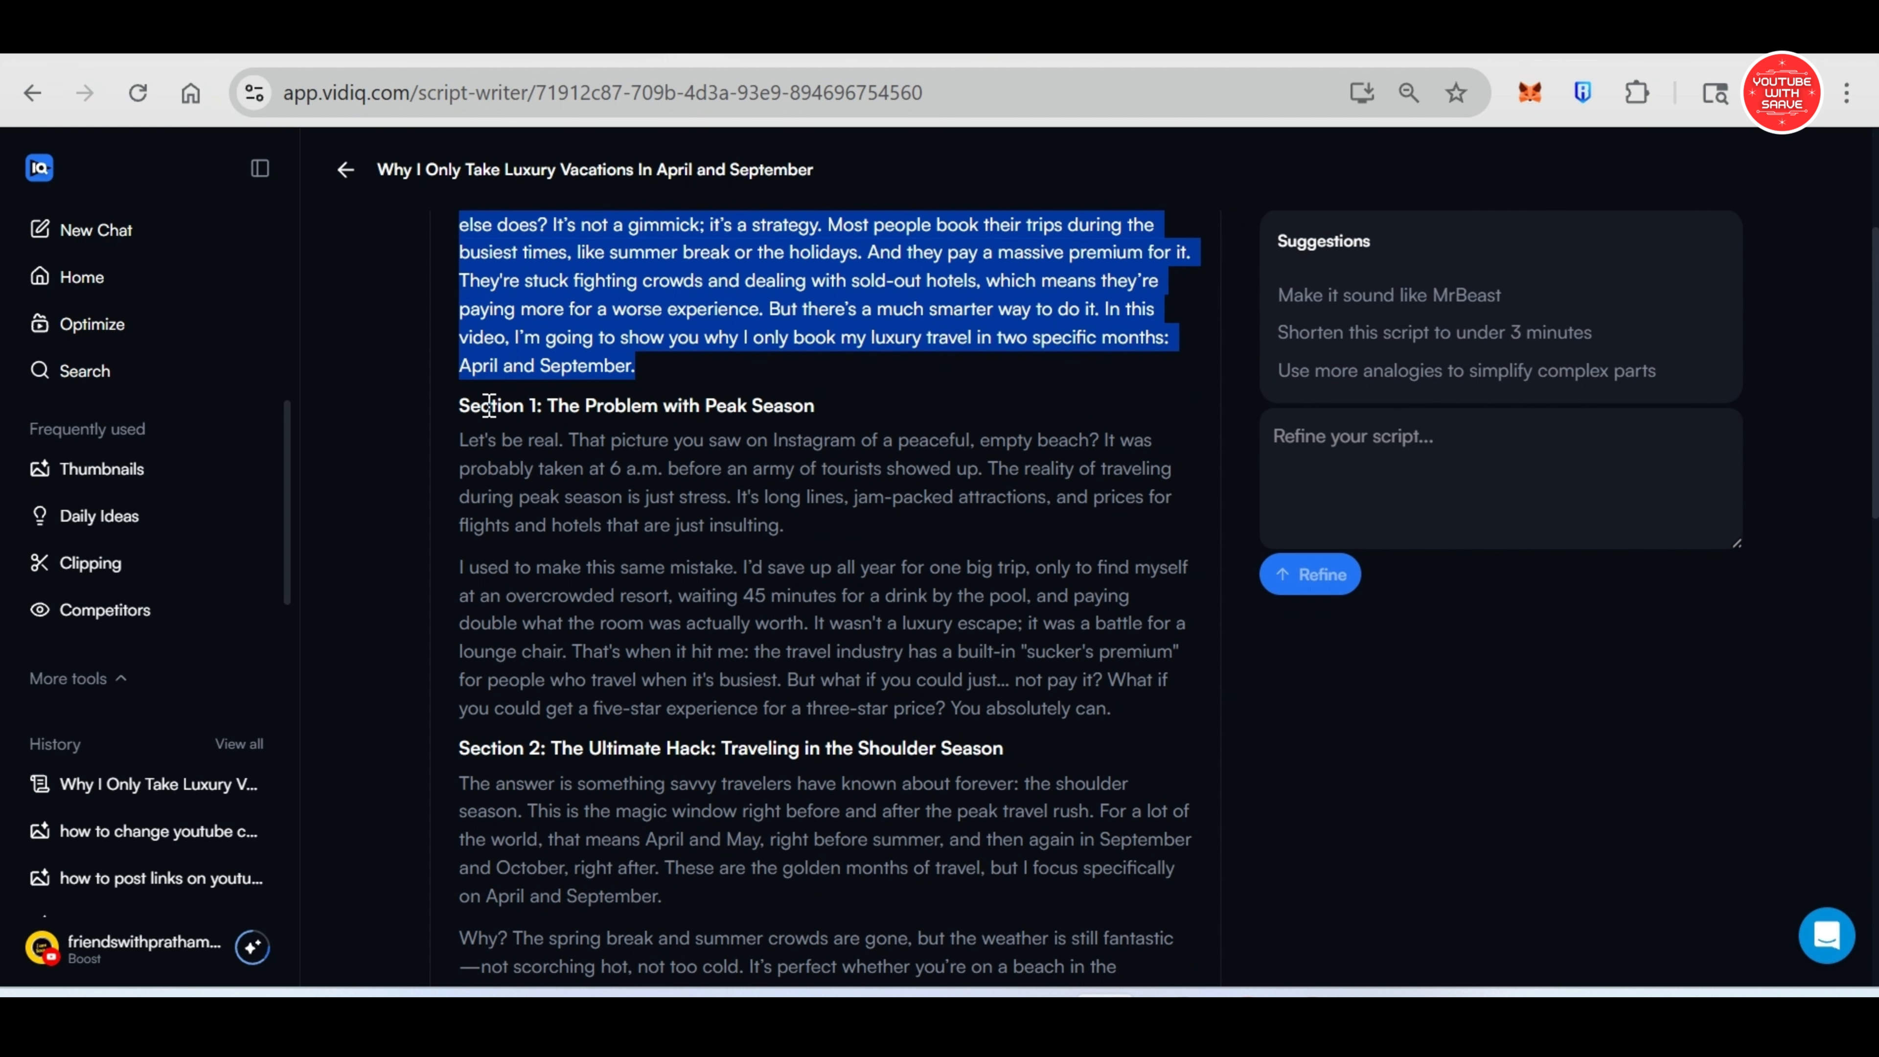
click(879, 392)
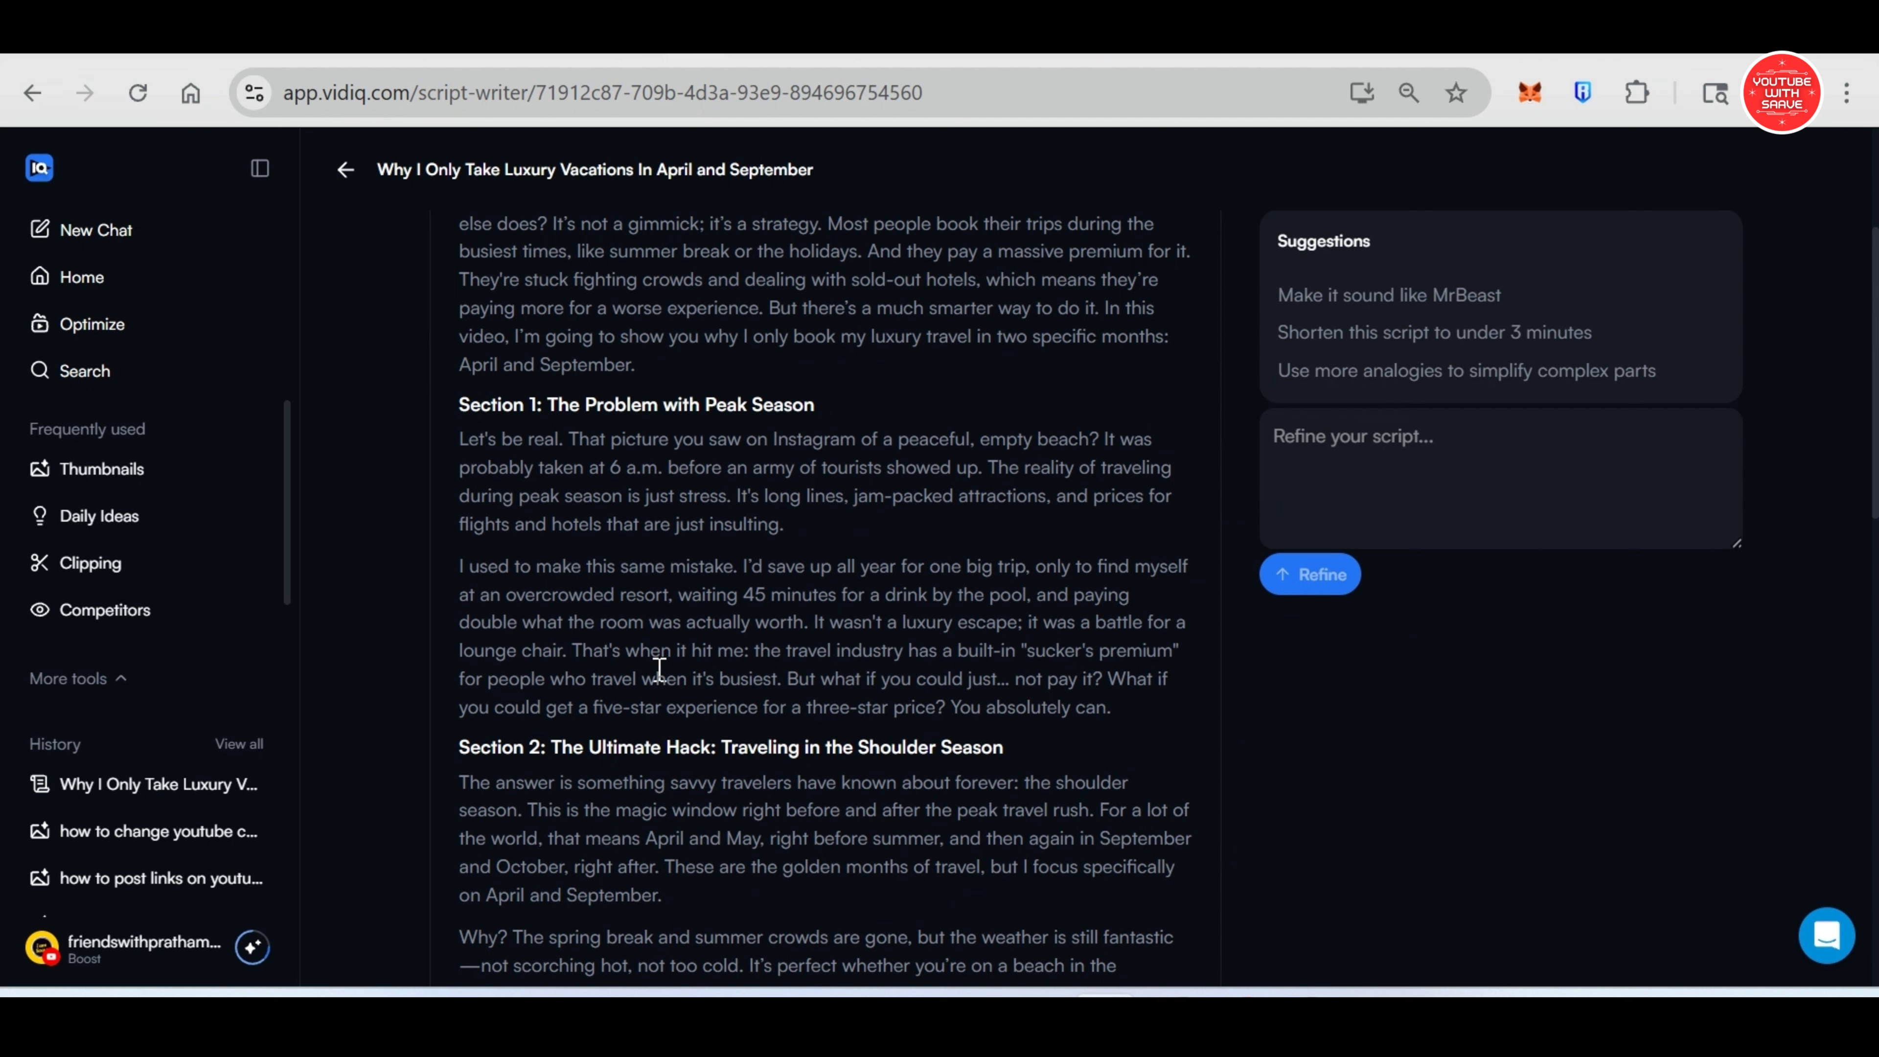
scroll(711, 590, down, 1)
scroll(714, 622, down, 2)
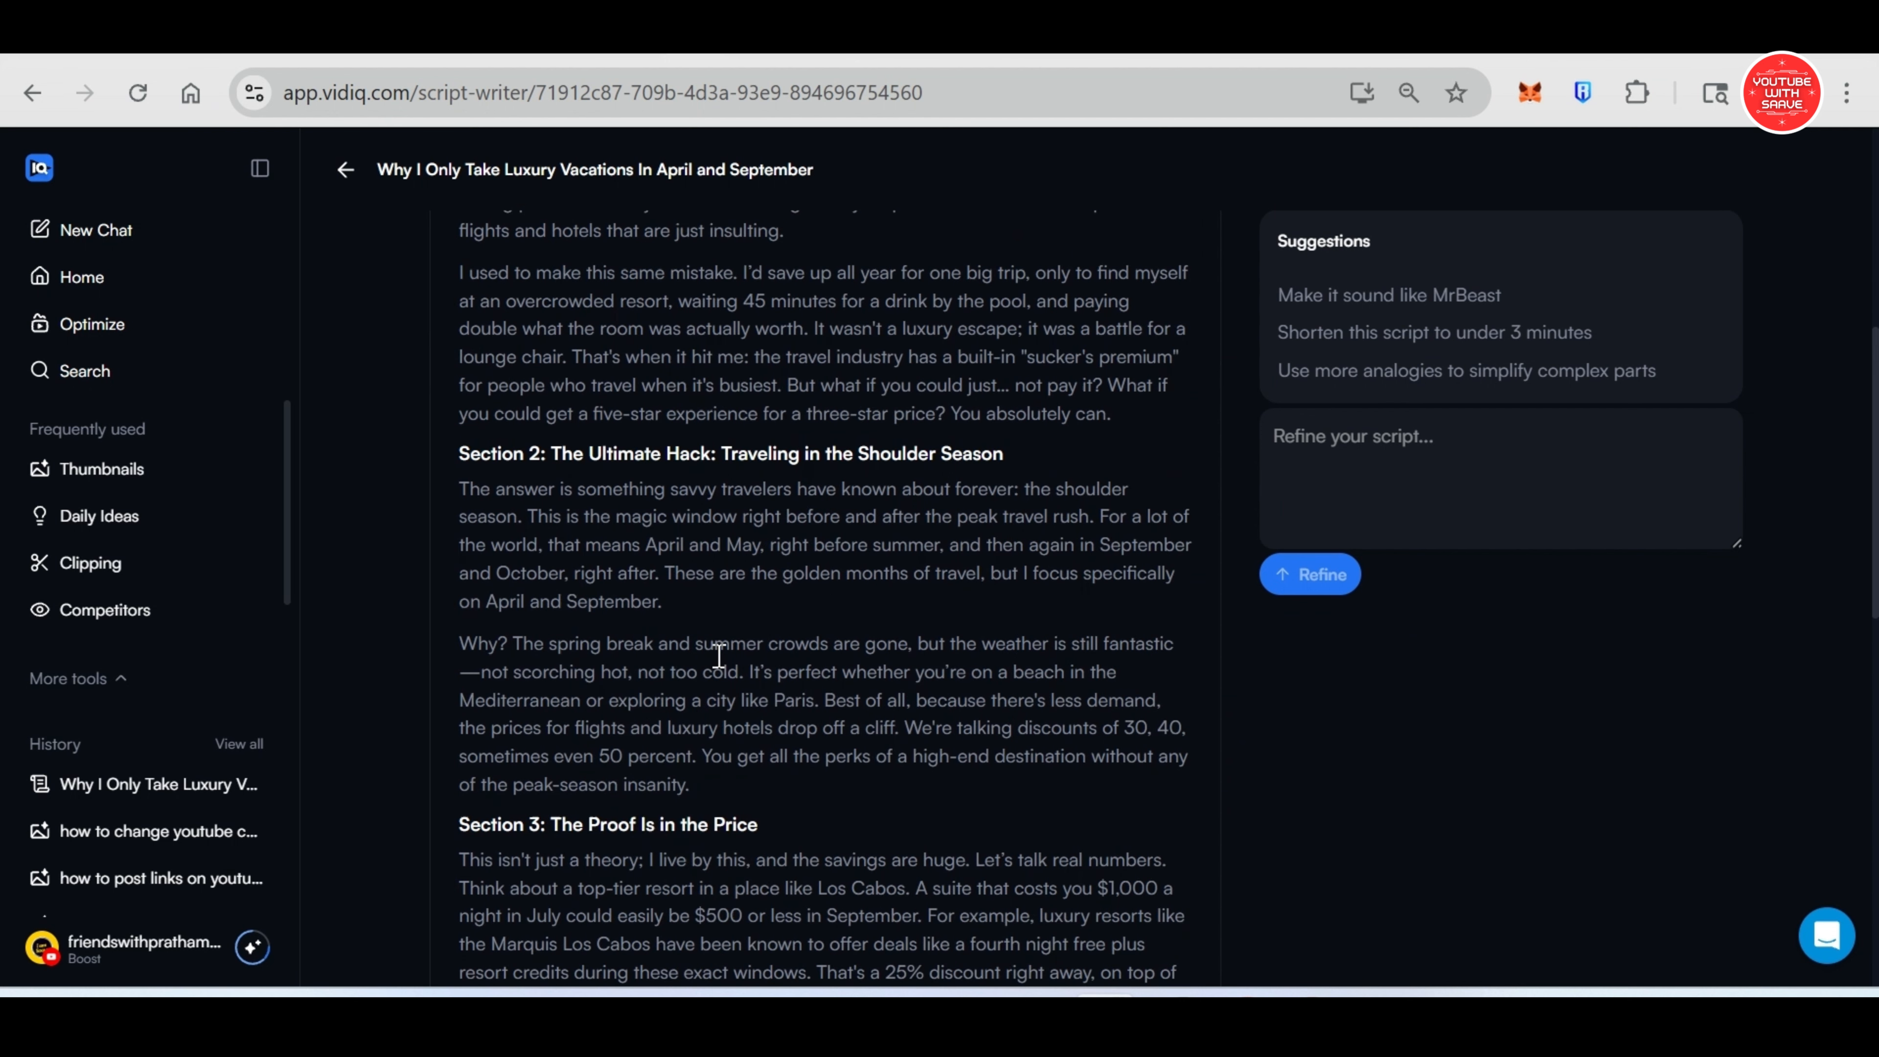
scroll(719, 661, up, 3)
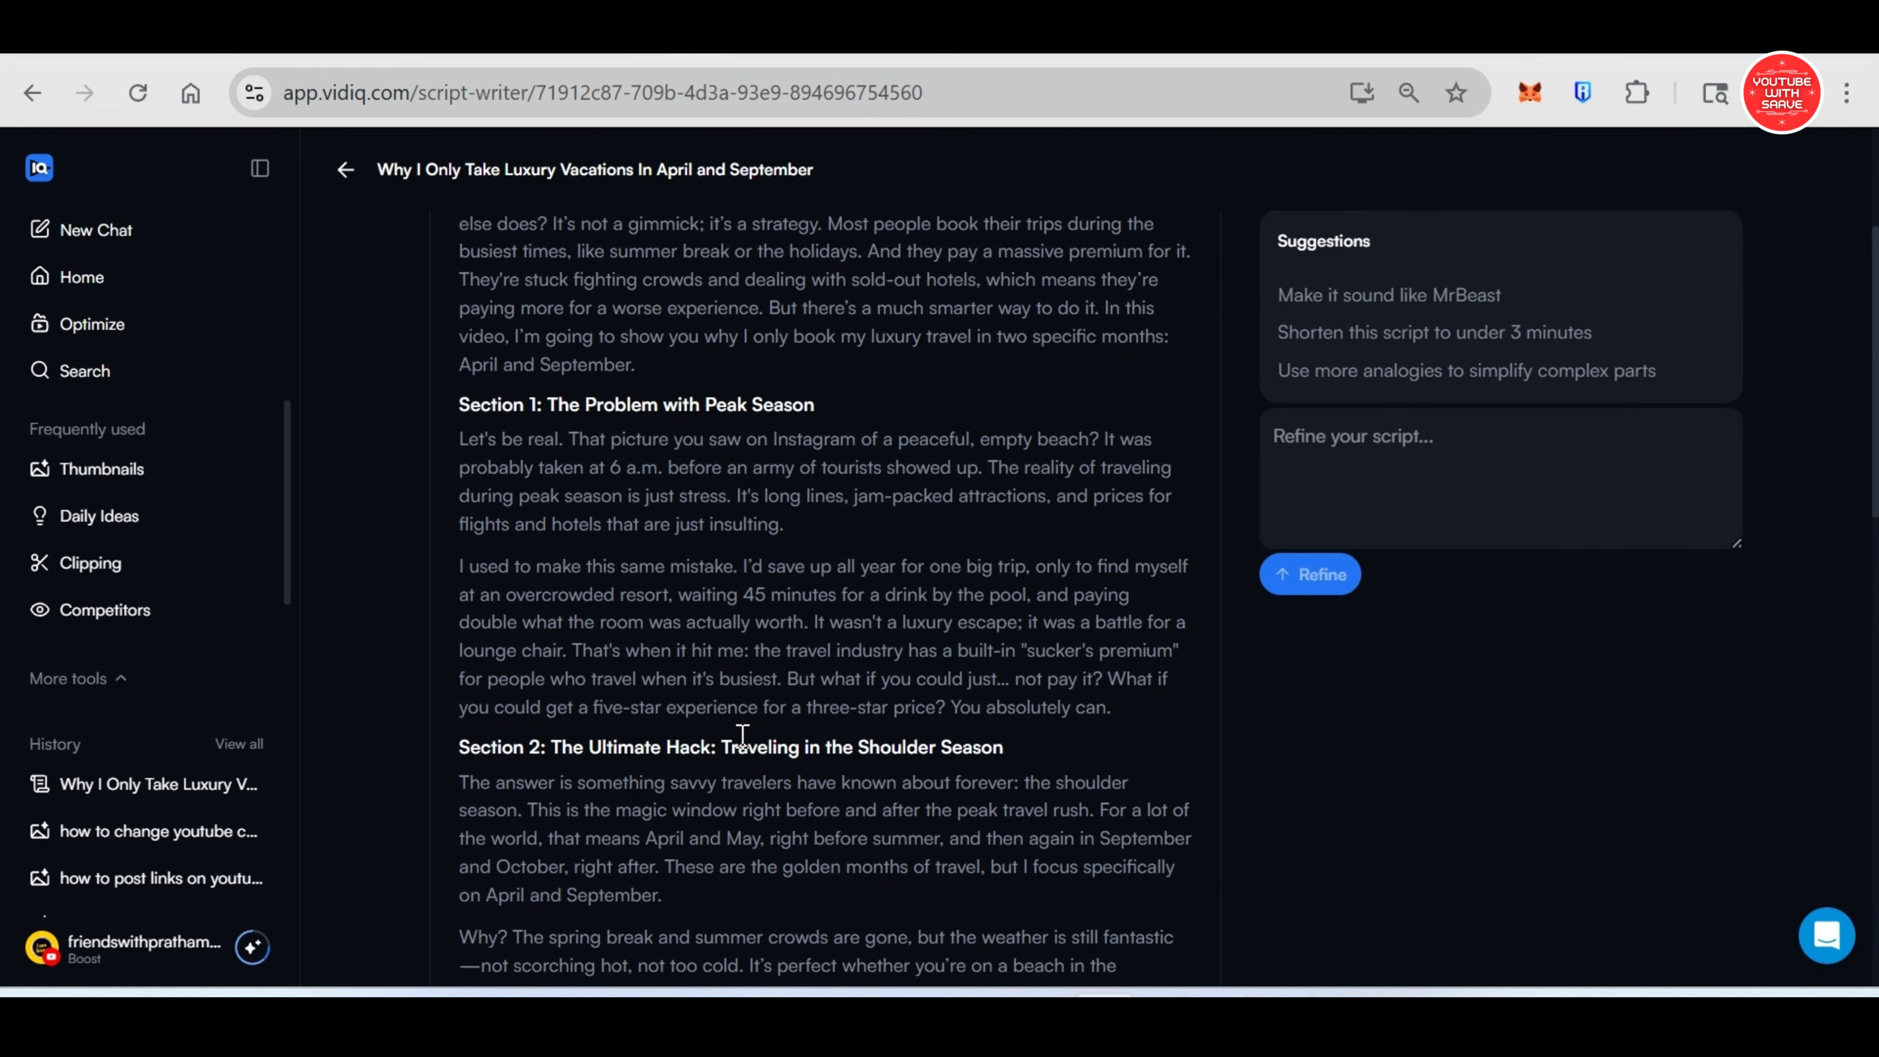
scroll(743, 741, down, 10)
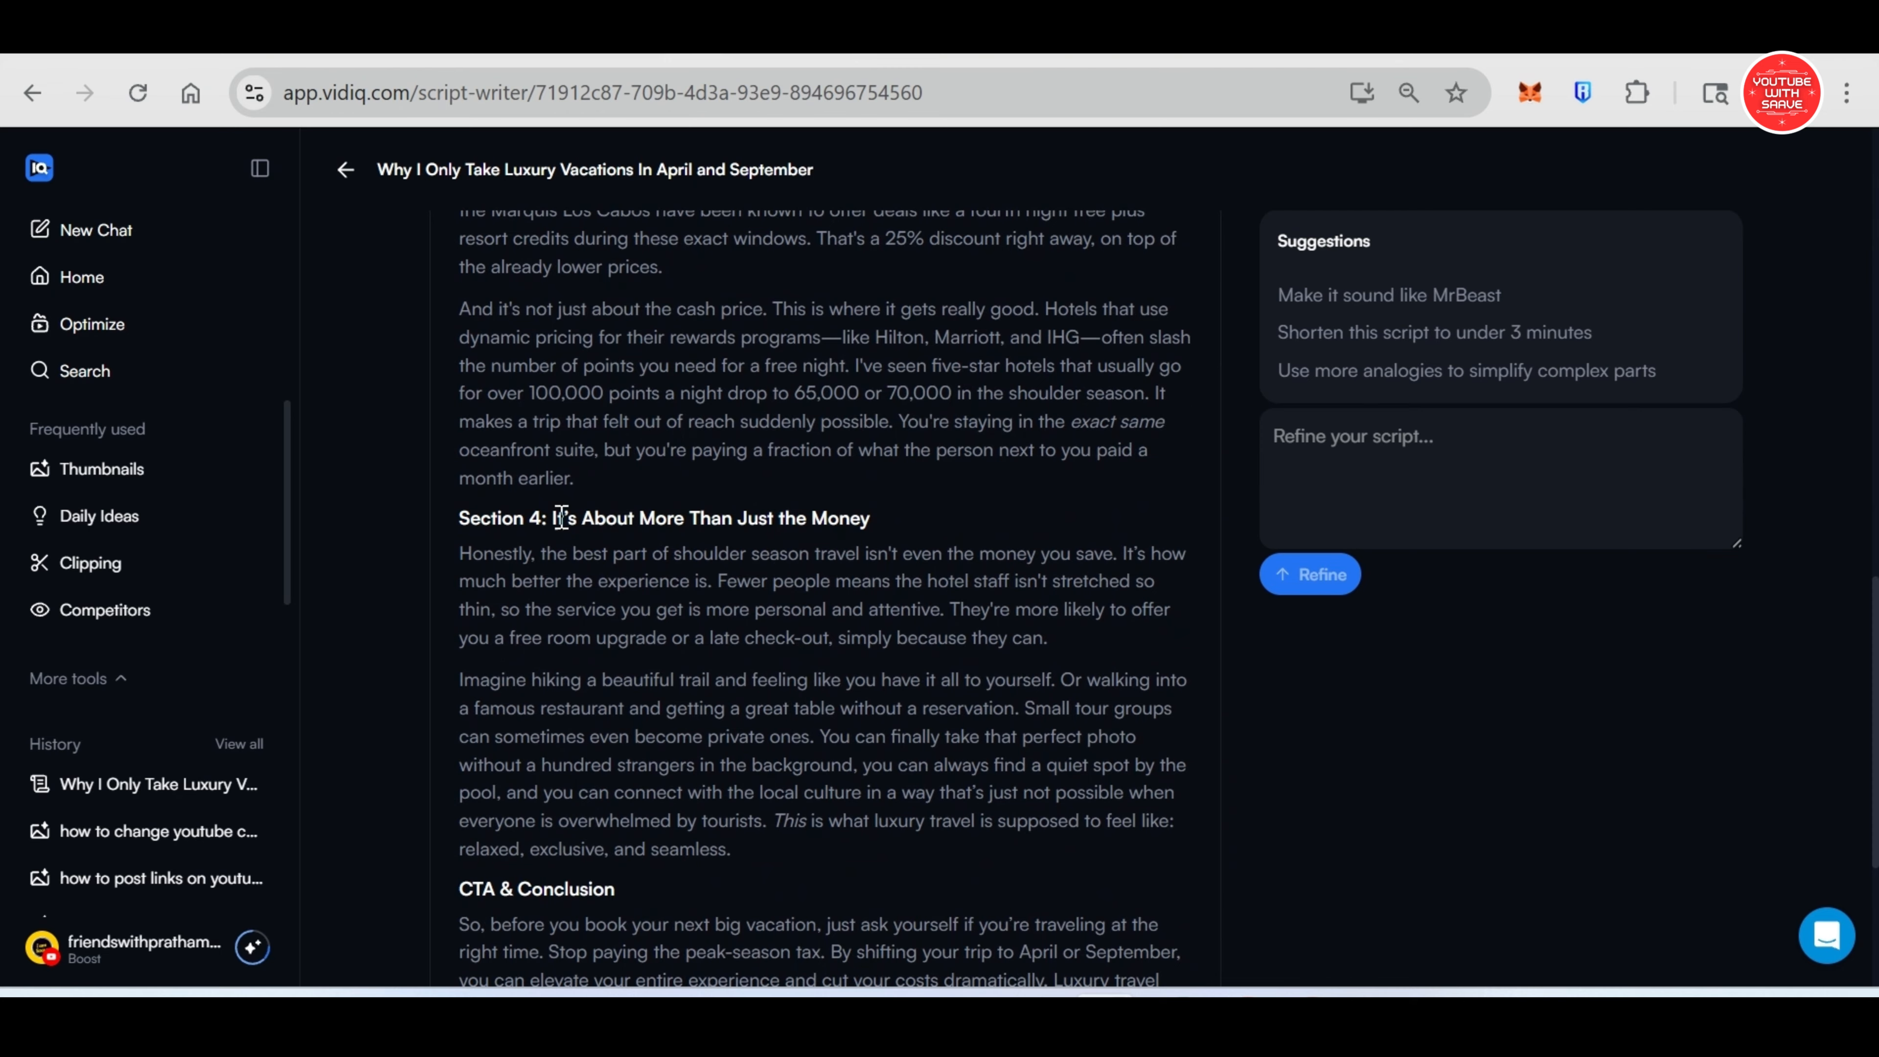
drag(553, 517, 871, 518)
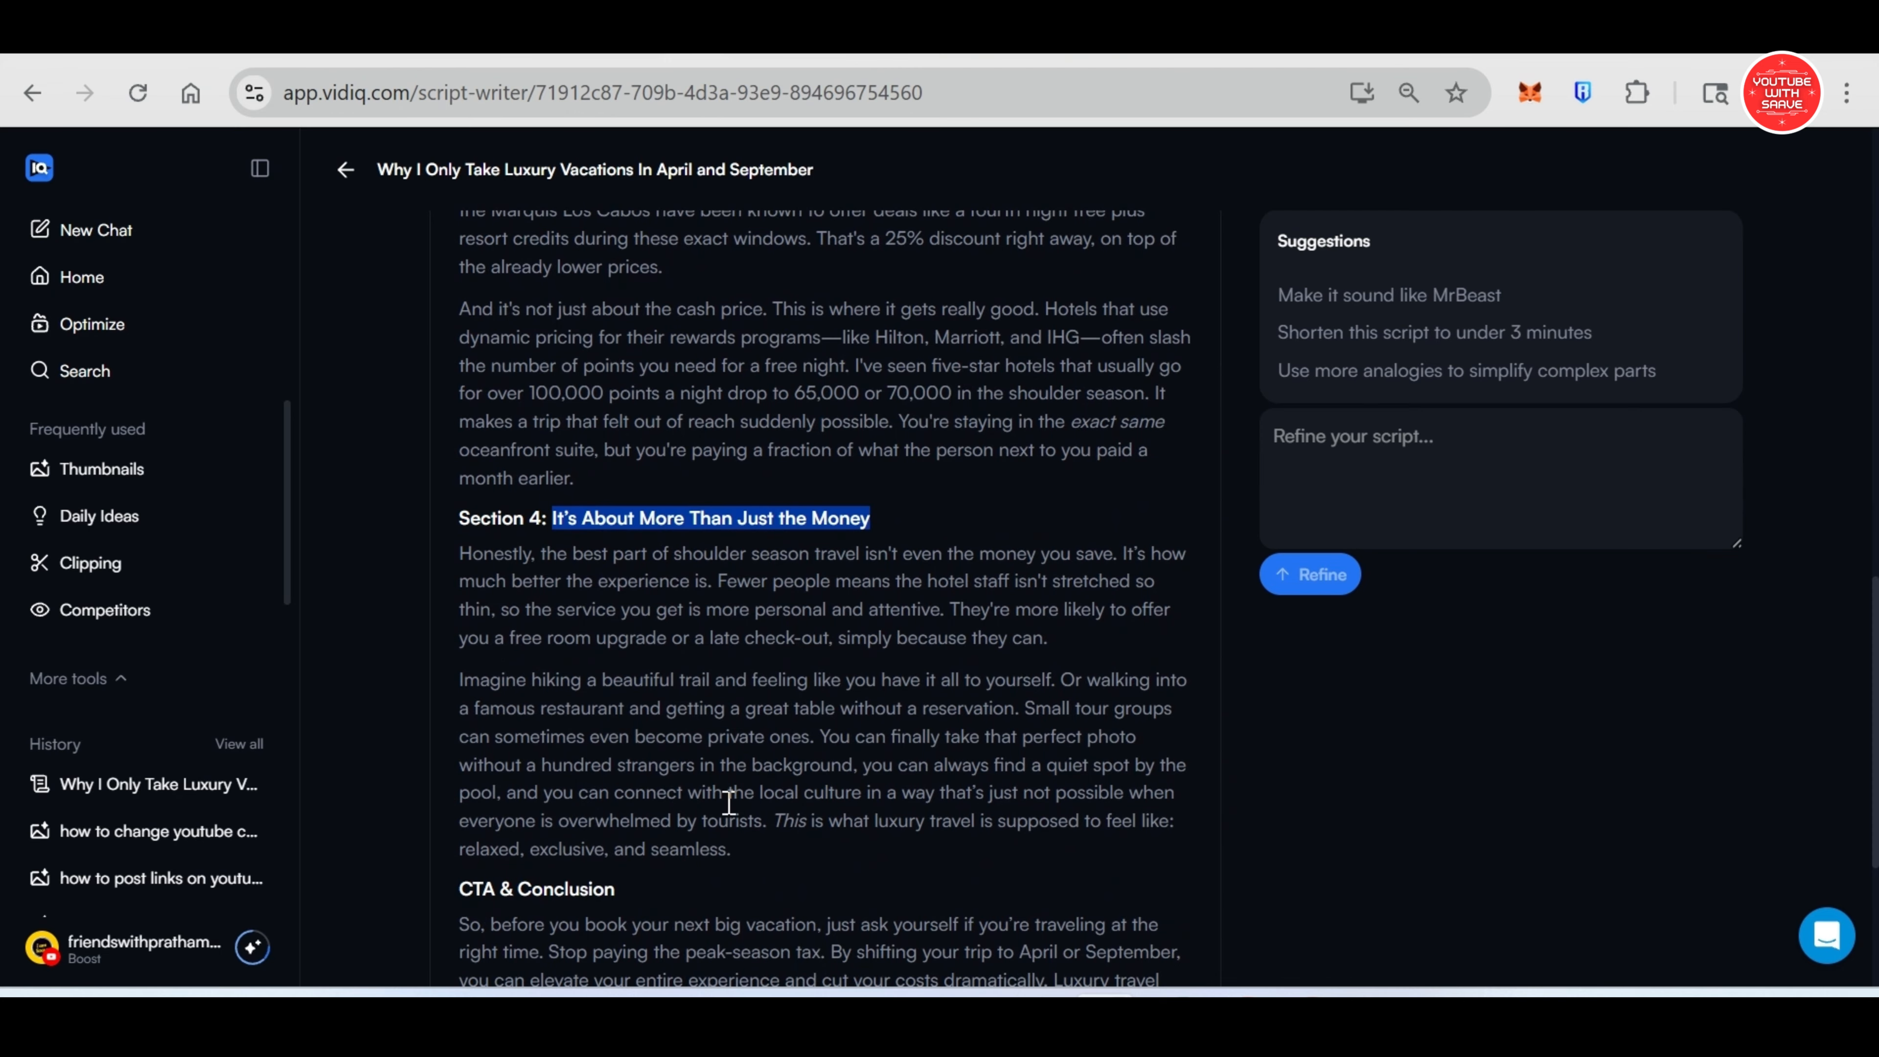
scroll(718, 814, up, 1)
scroll(705, 830, down, 3)
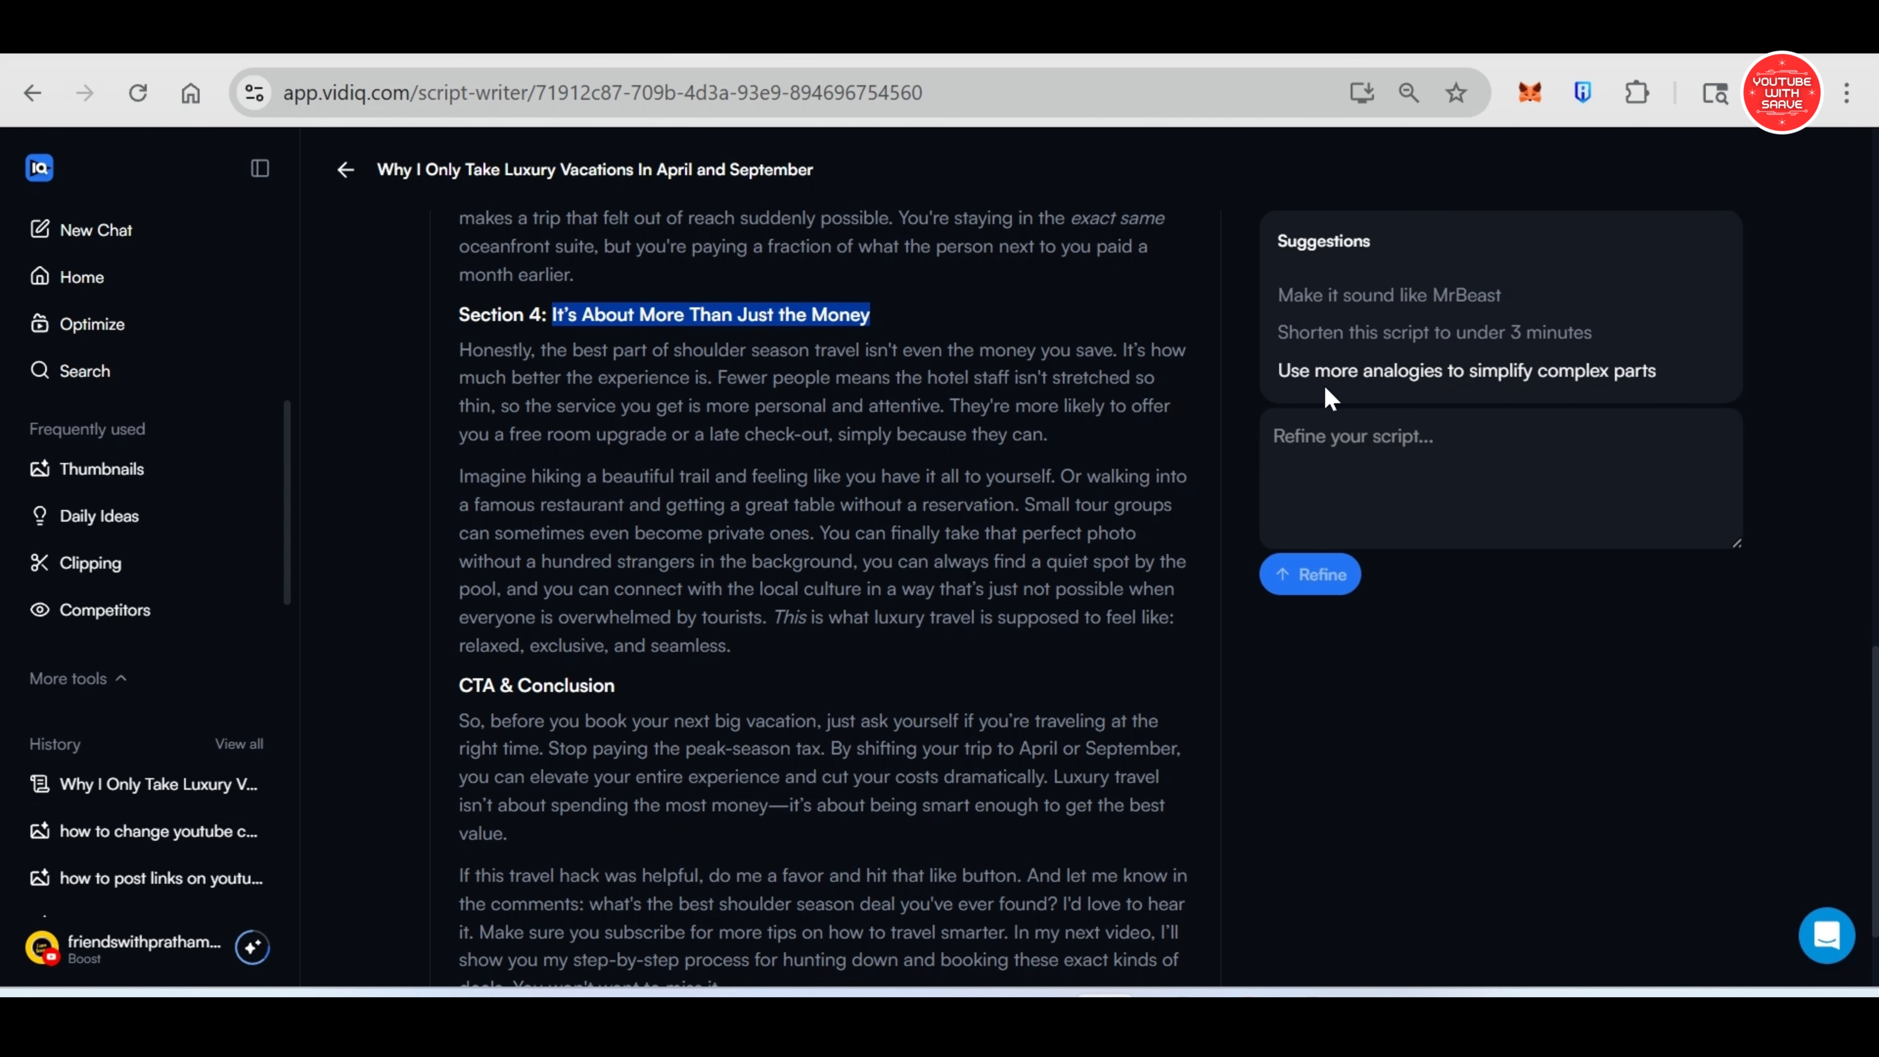
- Refine the script with the suggestion "Make it sound like MrBeast"
click(1363, 451)
scroll(986, 616, up, 3)
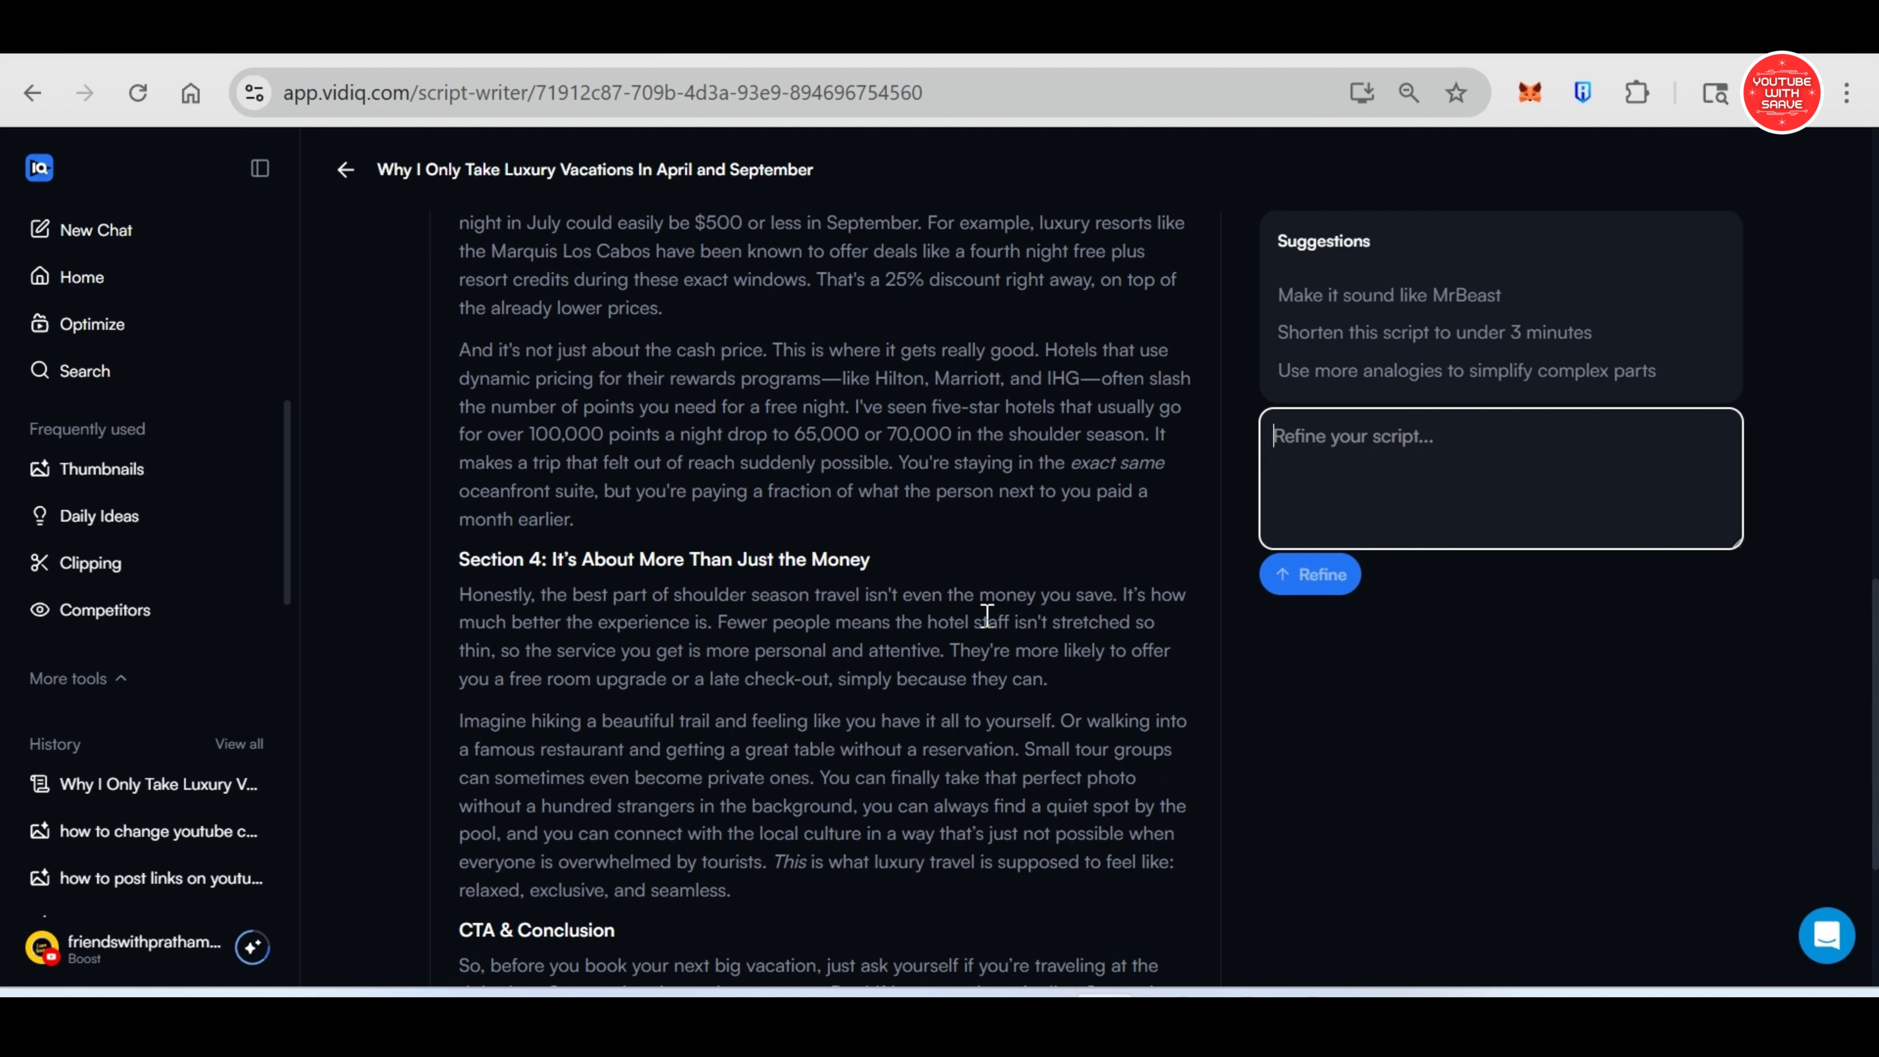
scroll(986, 616, up, 6)
scroll(666, 473, down, 4)
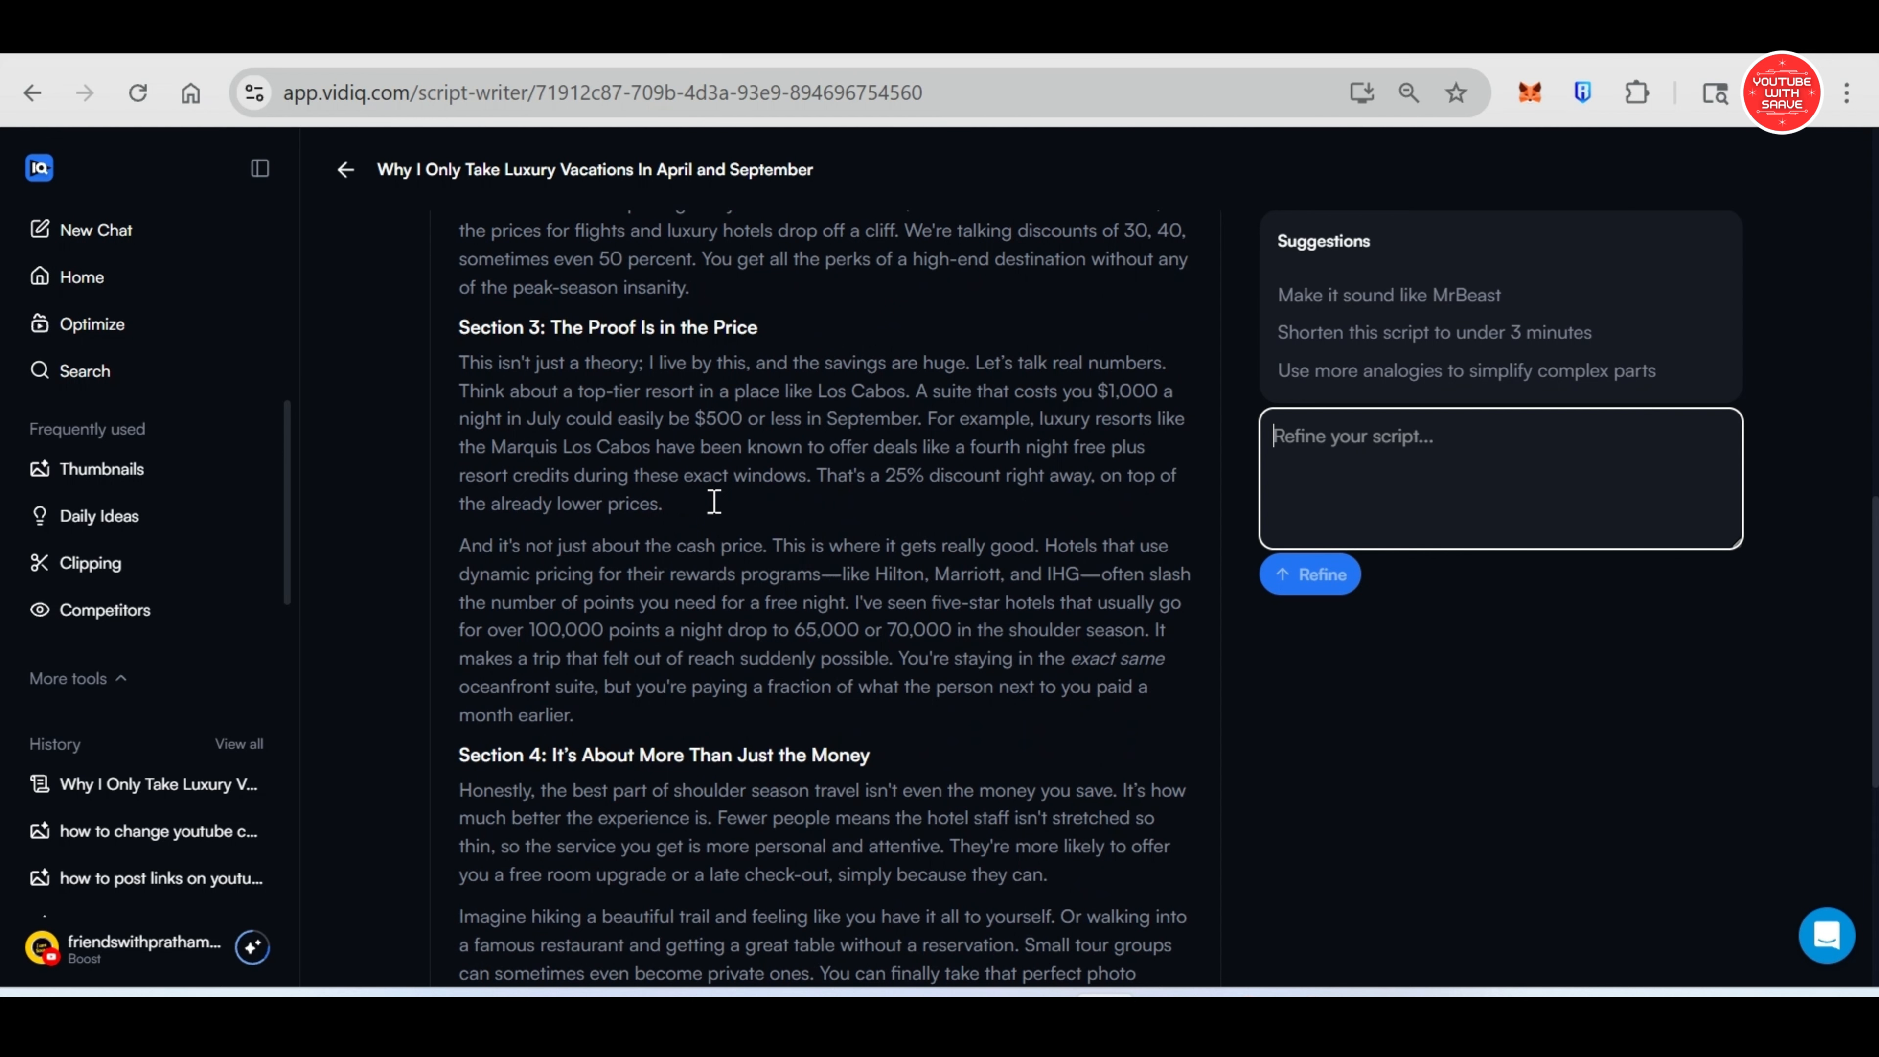
scroll(713, 502, up, 15)
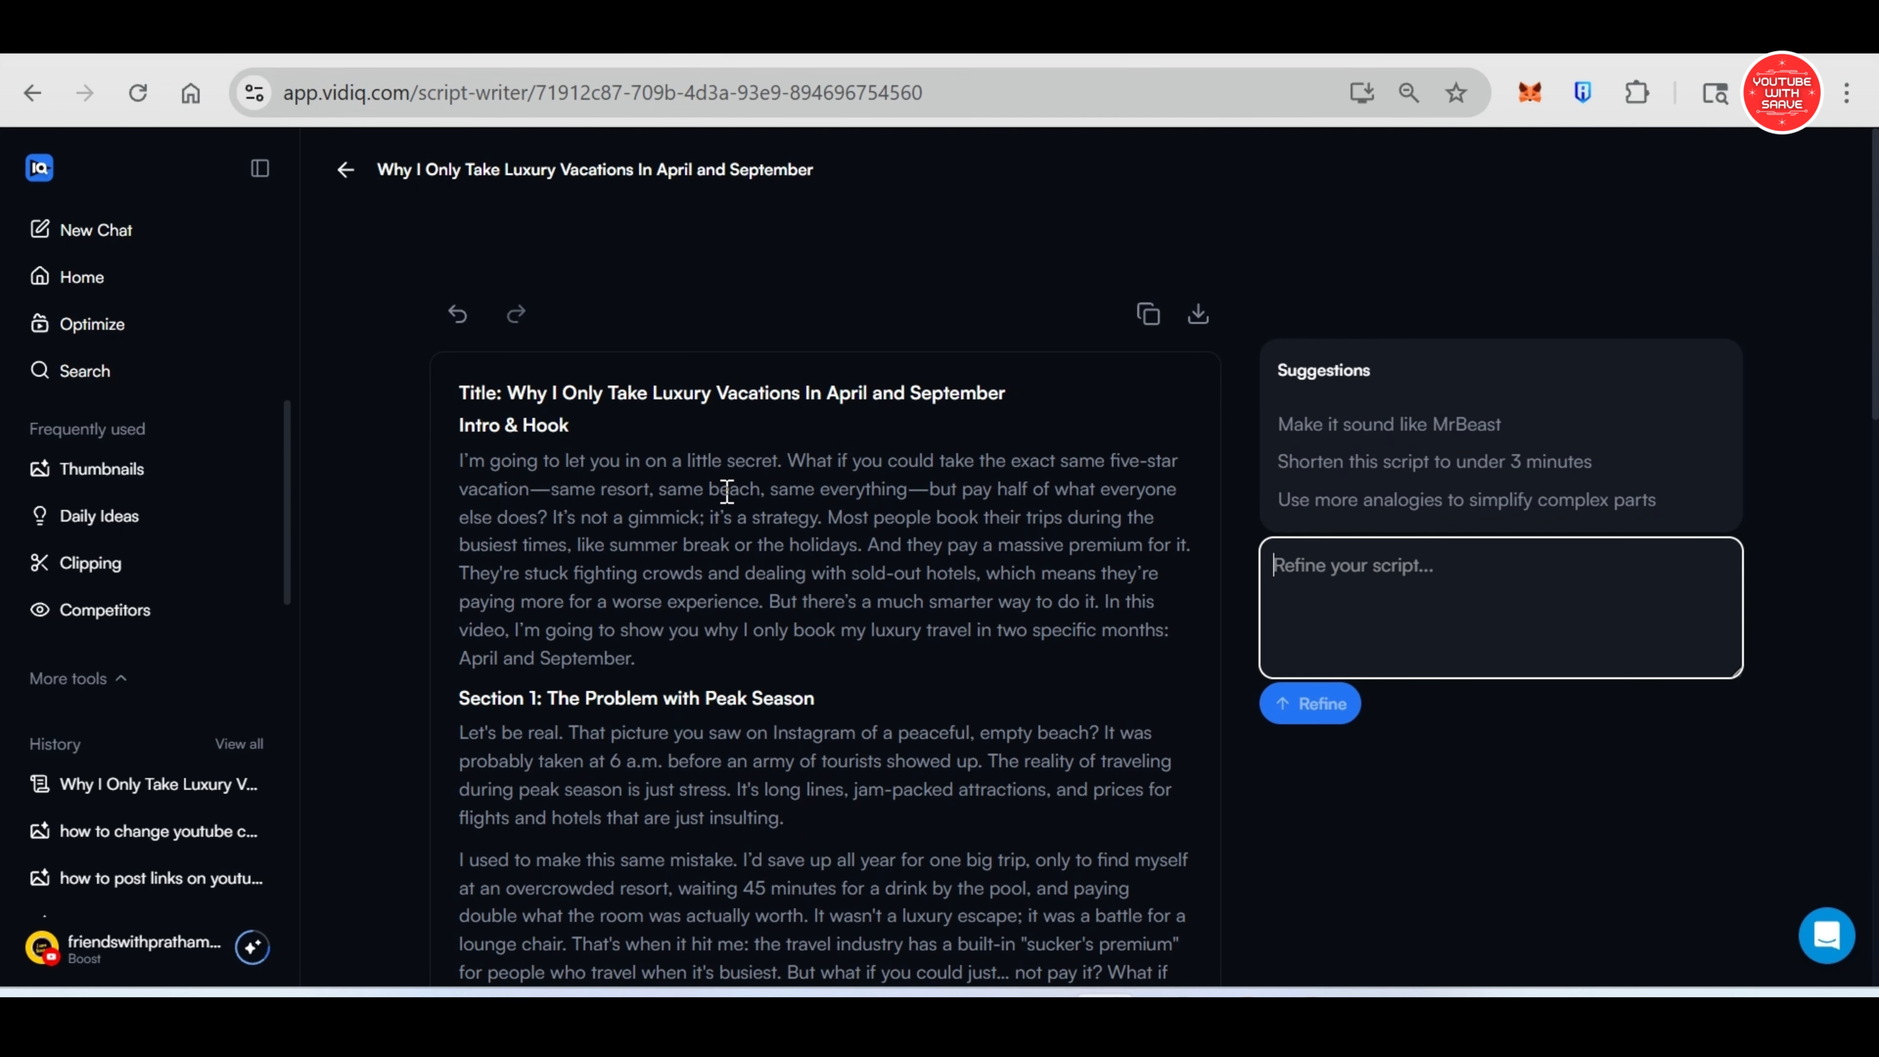
click(1426, 425)
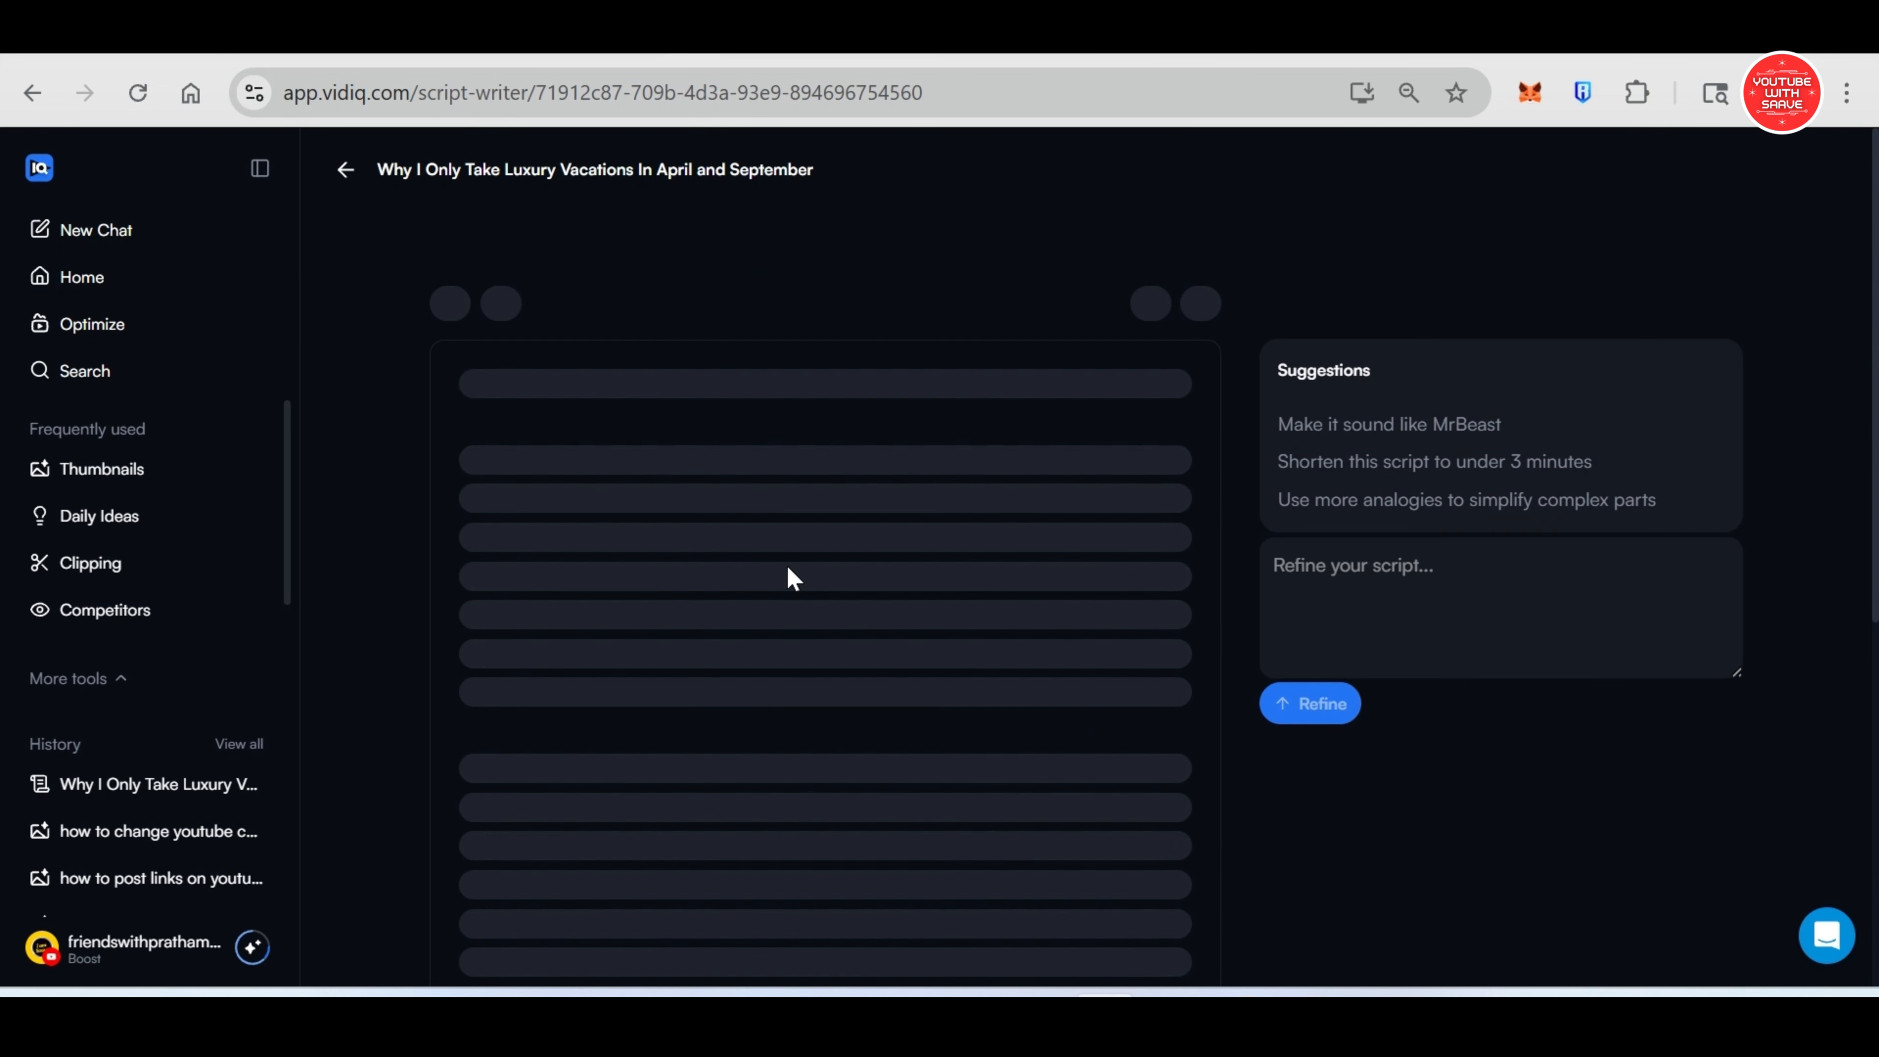
- Leave the script for Daily Ideas and open thumbnail creation for the idea "How to Find Cheap Luxury Resorts"
click(345, 170)
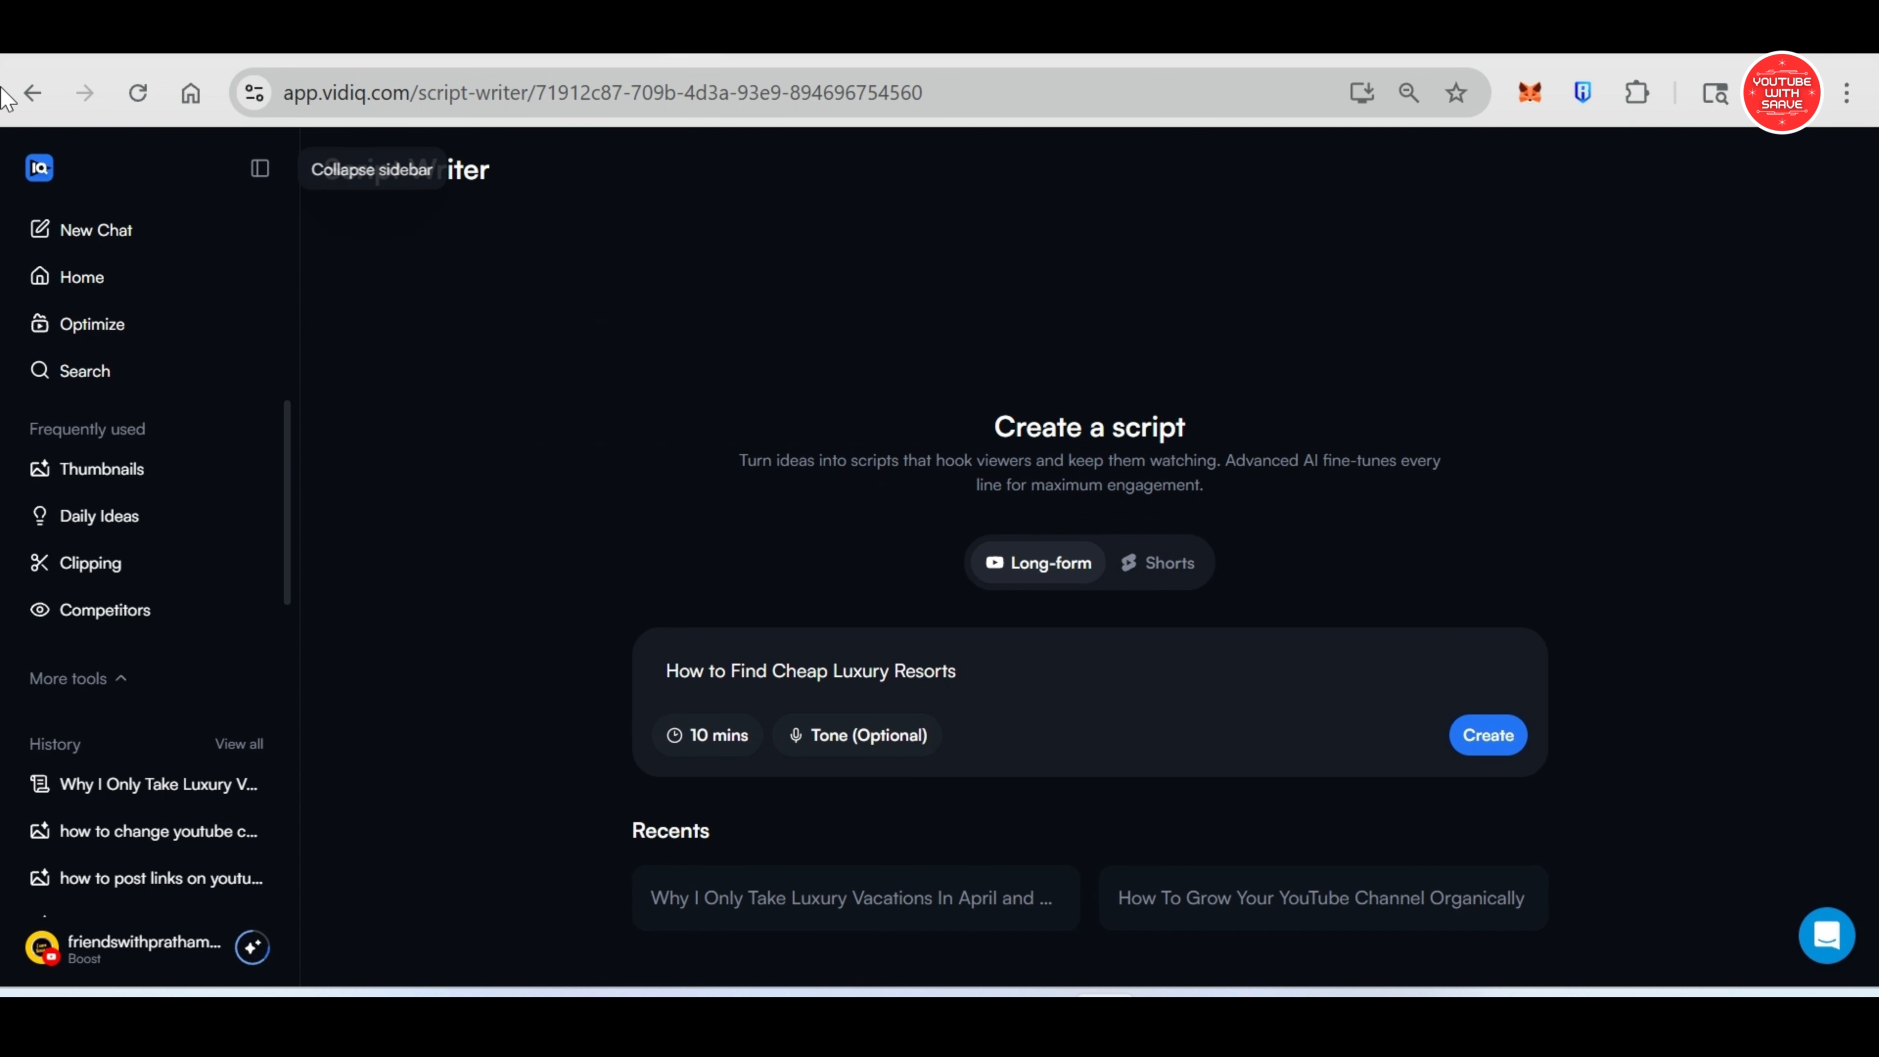
click(99, 516)
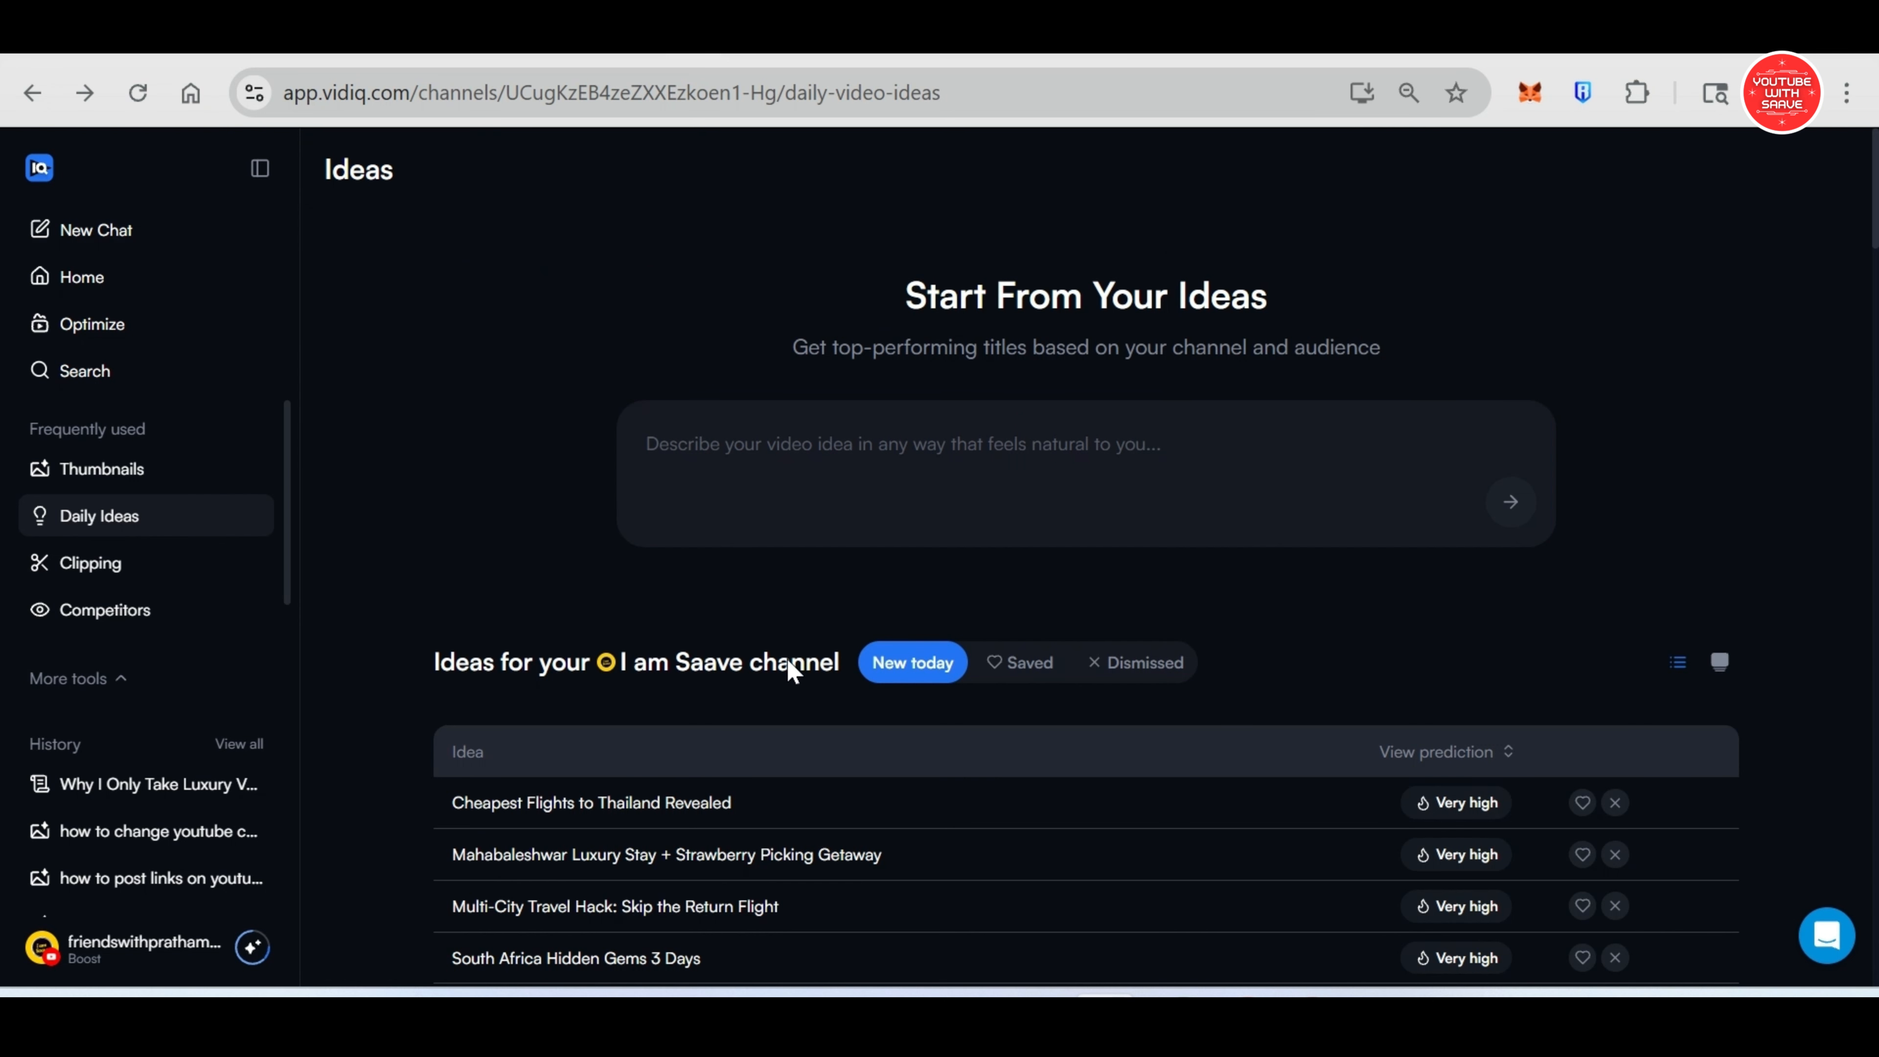
scroll(665, 871, down, 2)
scroll(619, 821, down, 3)
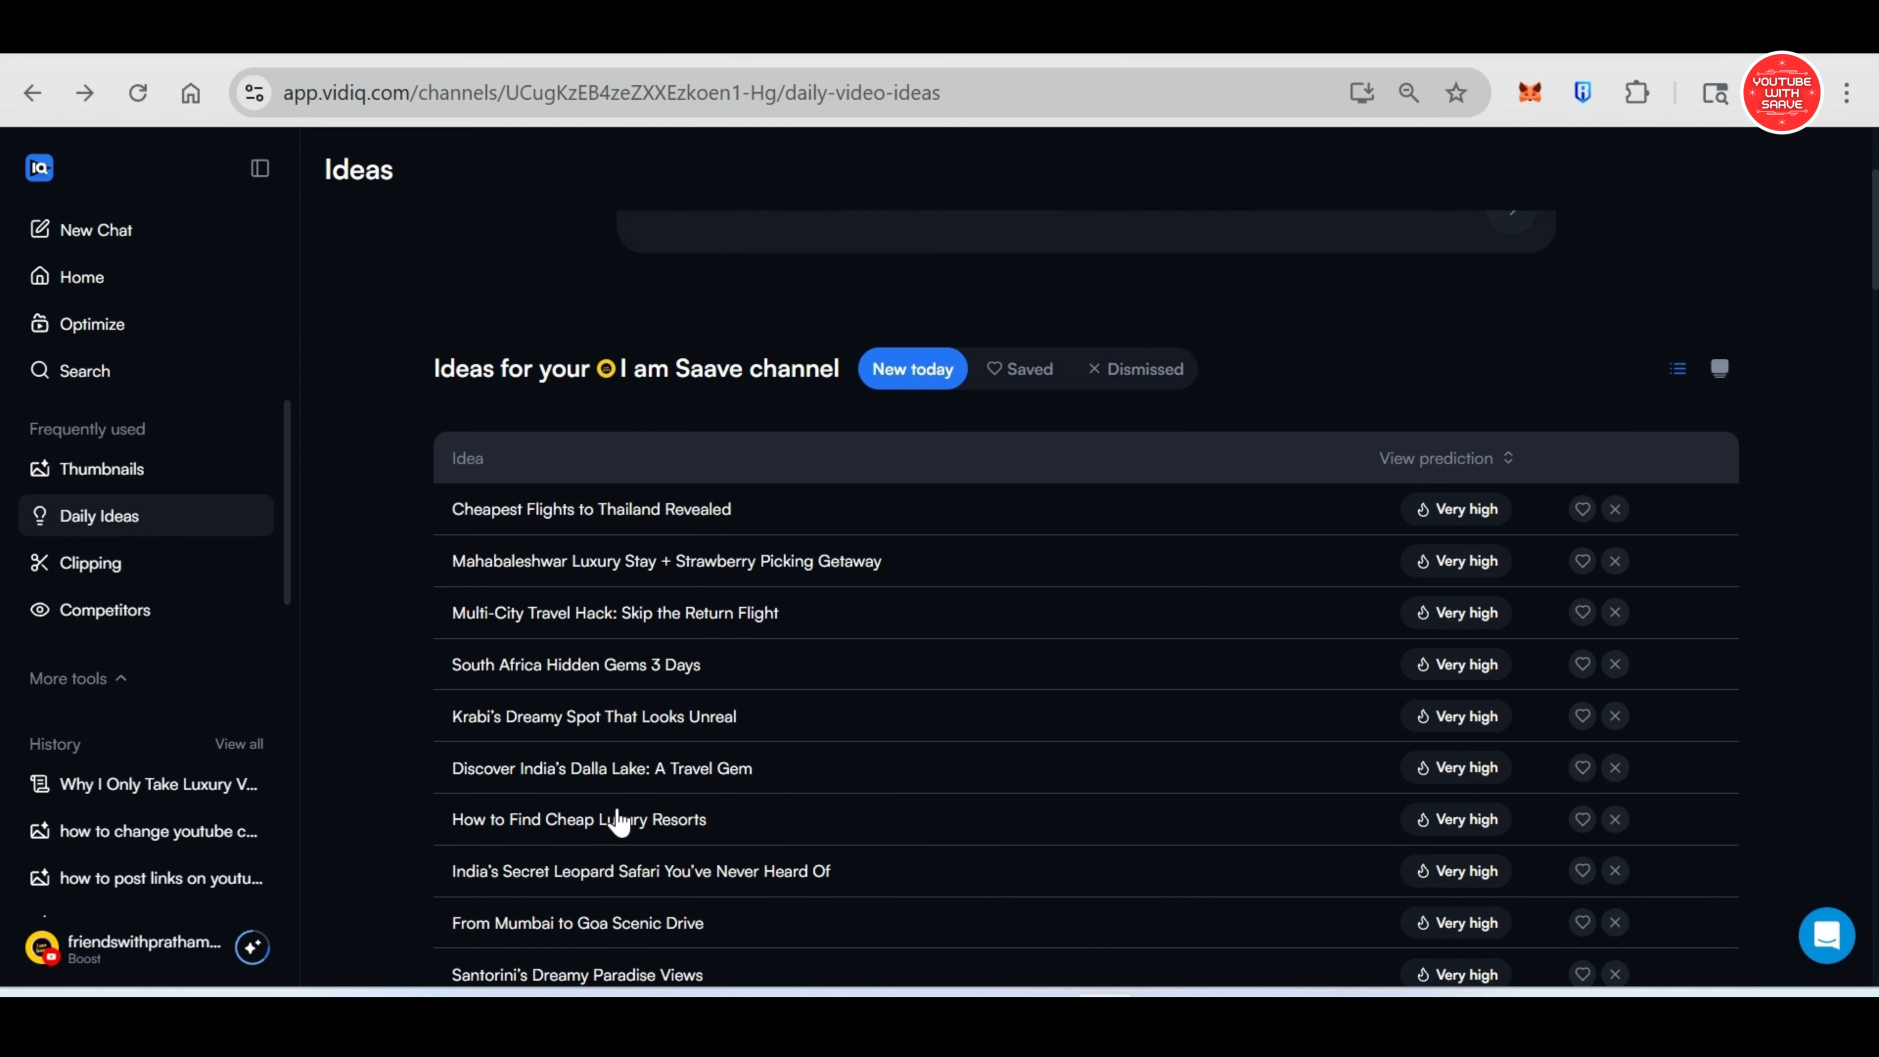
click(618, 821)
click(768, 490)
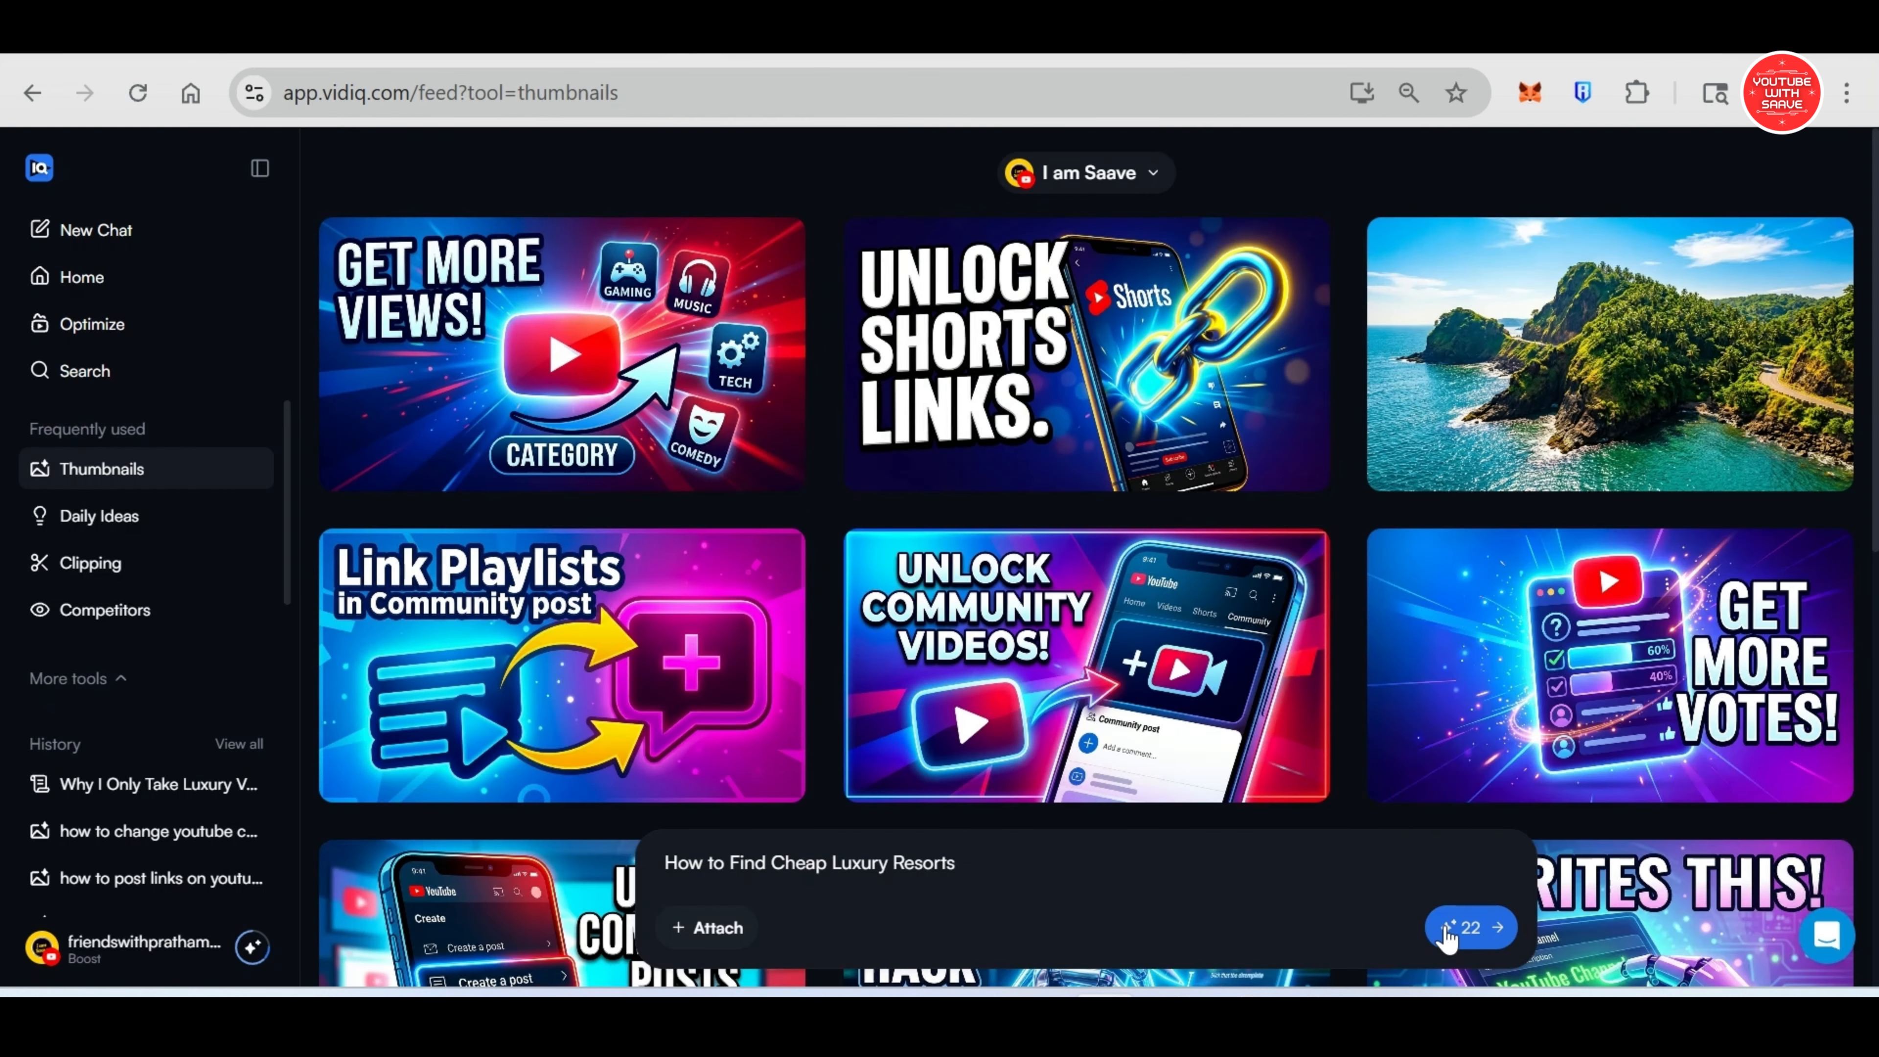
mouse_move(1451, 941)
- Return to the daily ideas and generate video packaging for "How to Find Cheap Luxury Resorts"
click(37, 93)
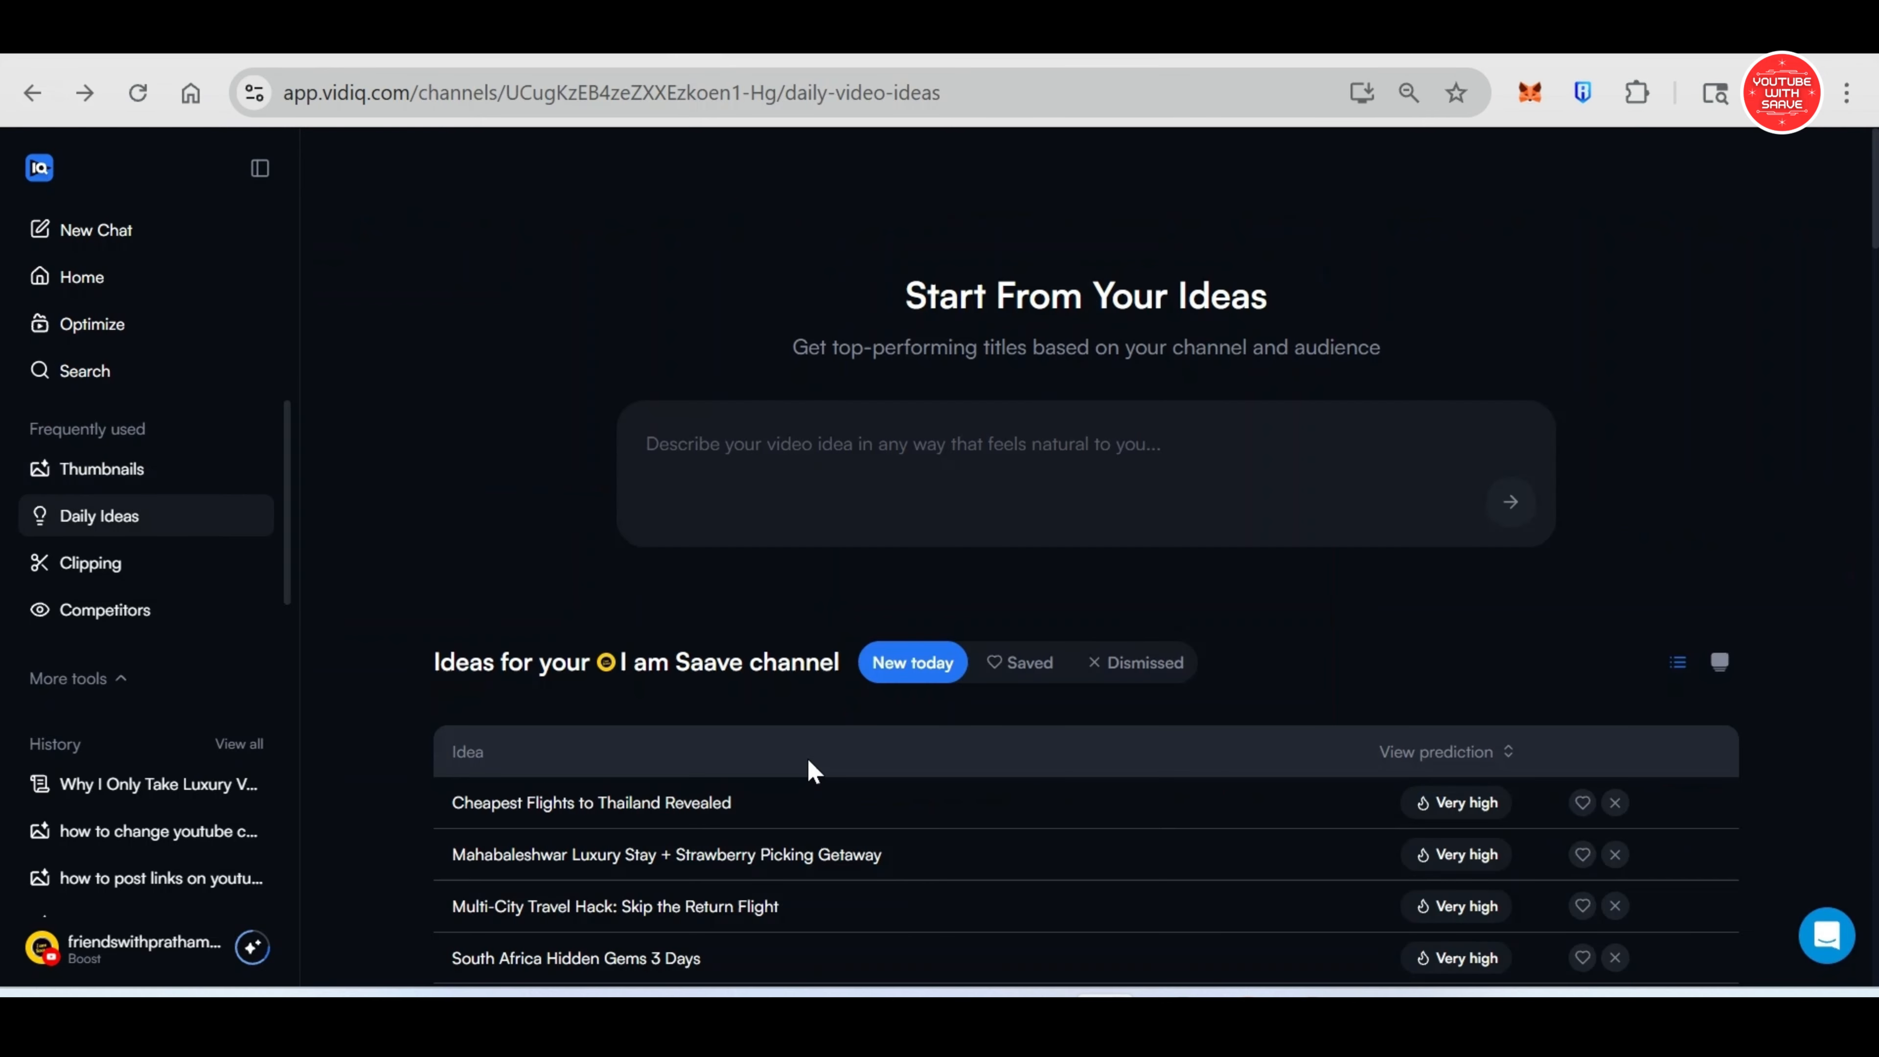
scroll(605, 822, down, 4)
click(605, 820)
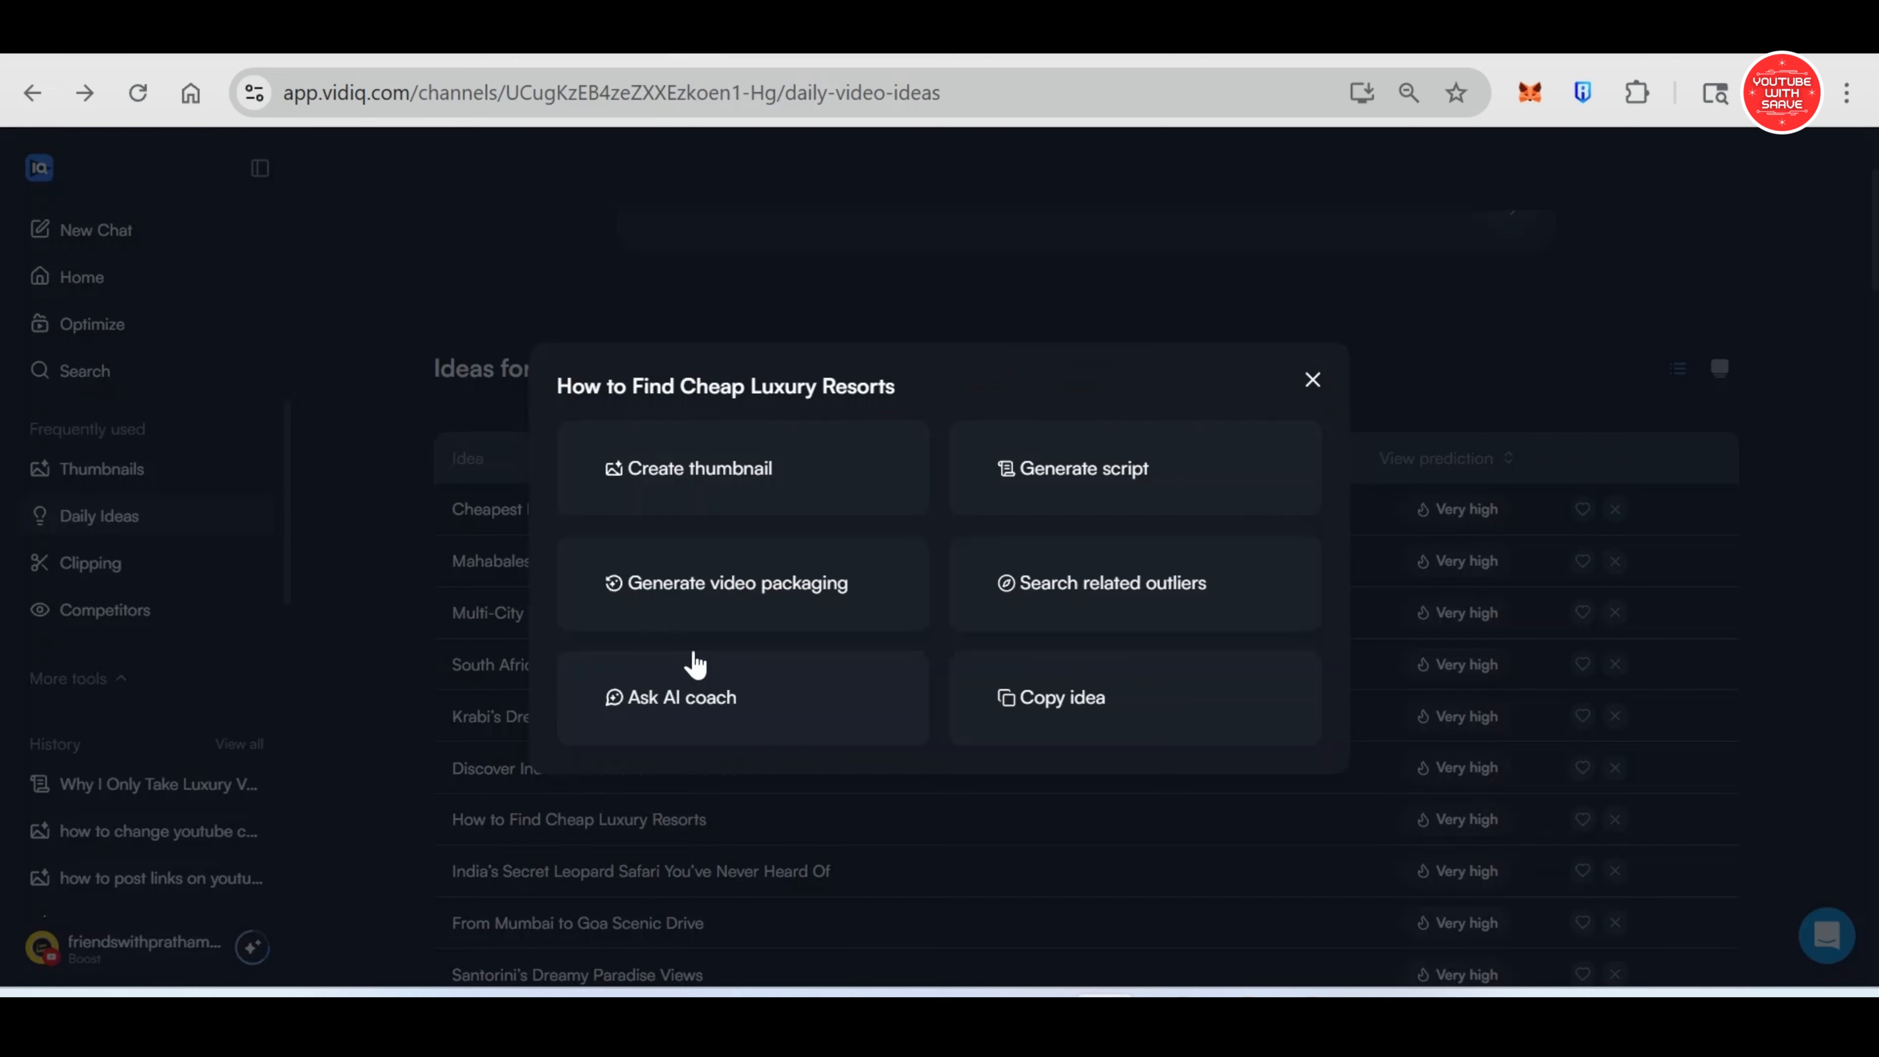
click(706, 605)
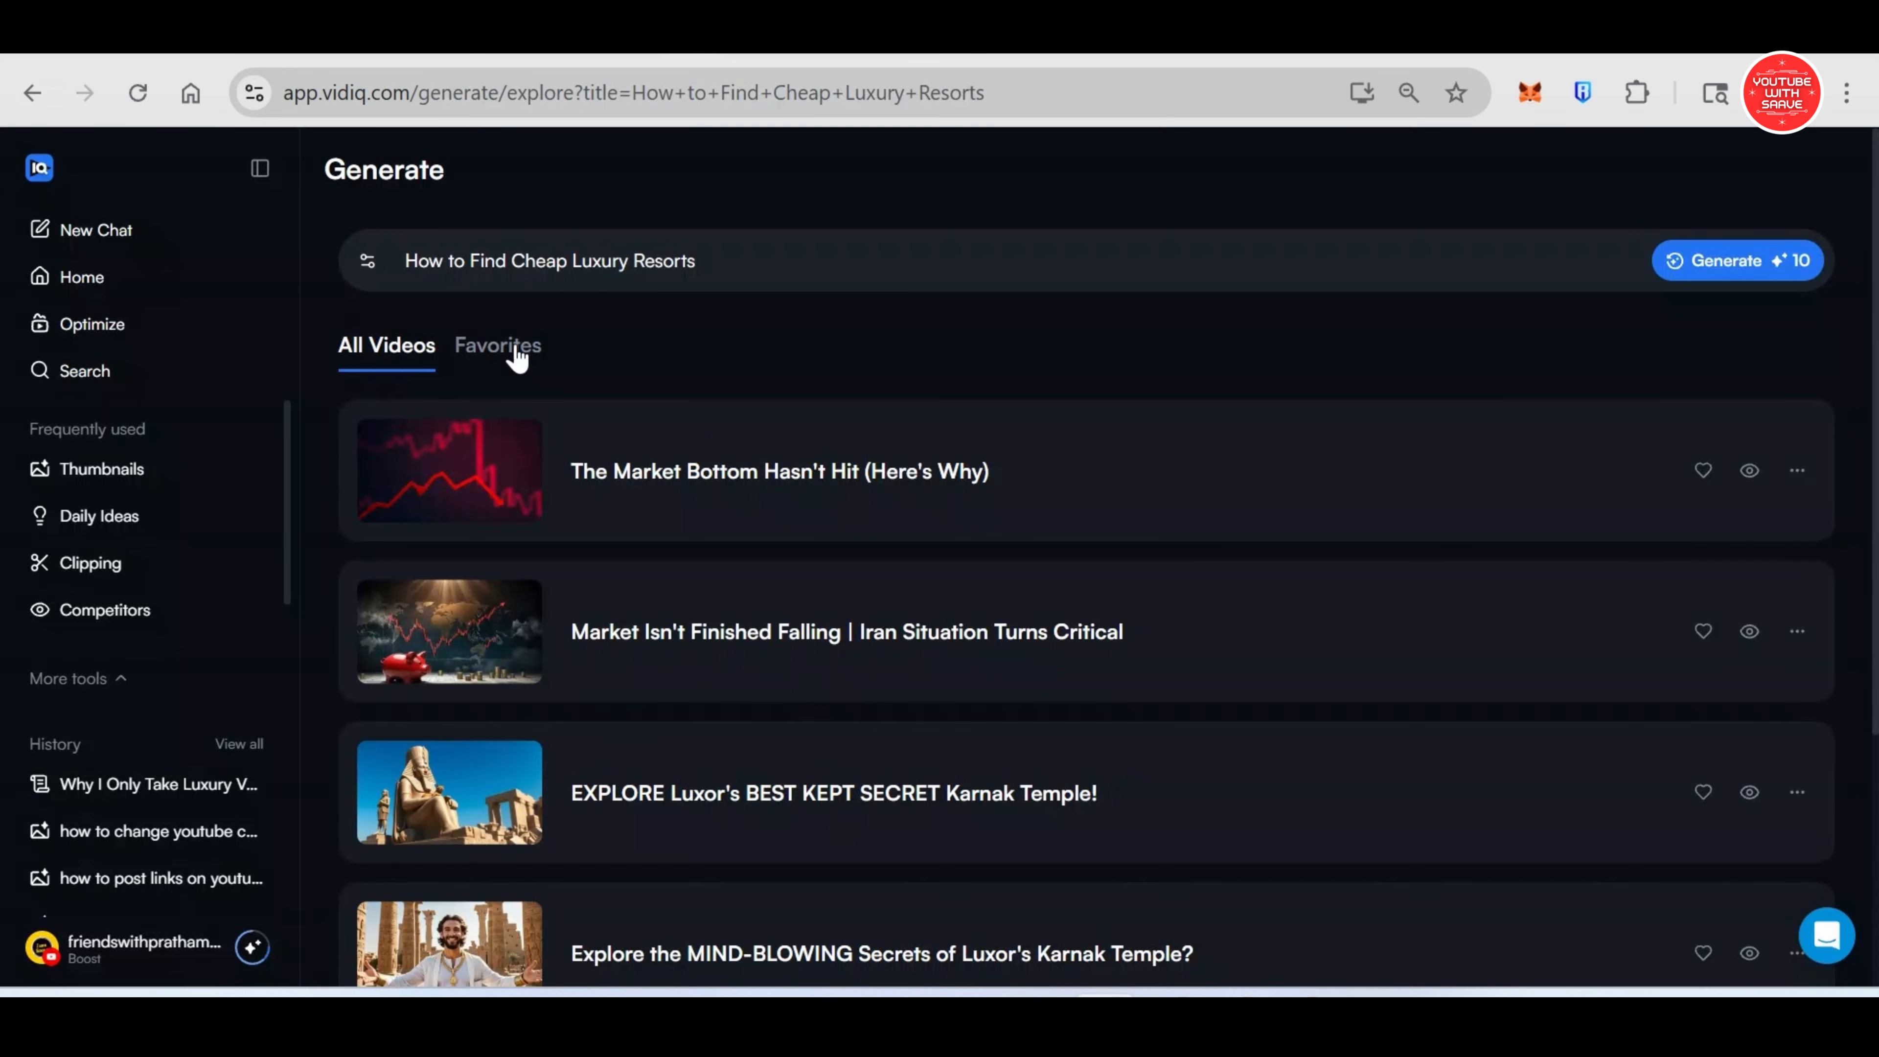
click(1753, 274)
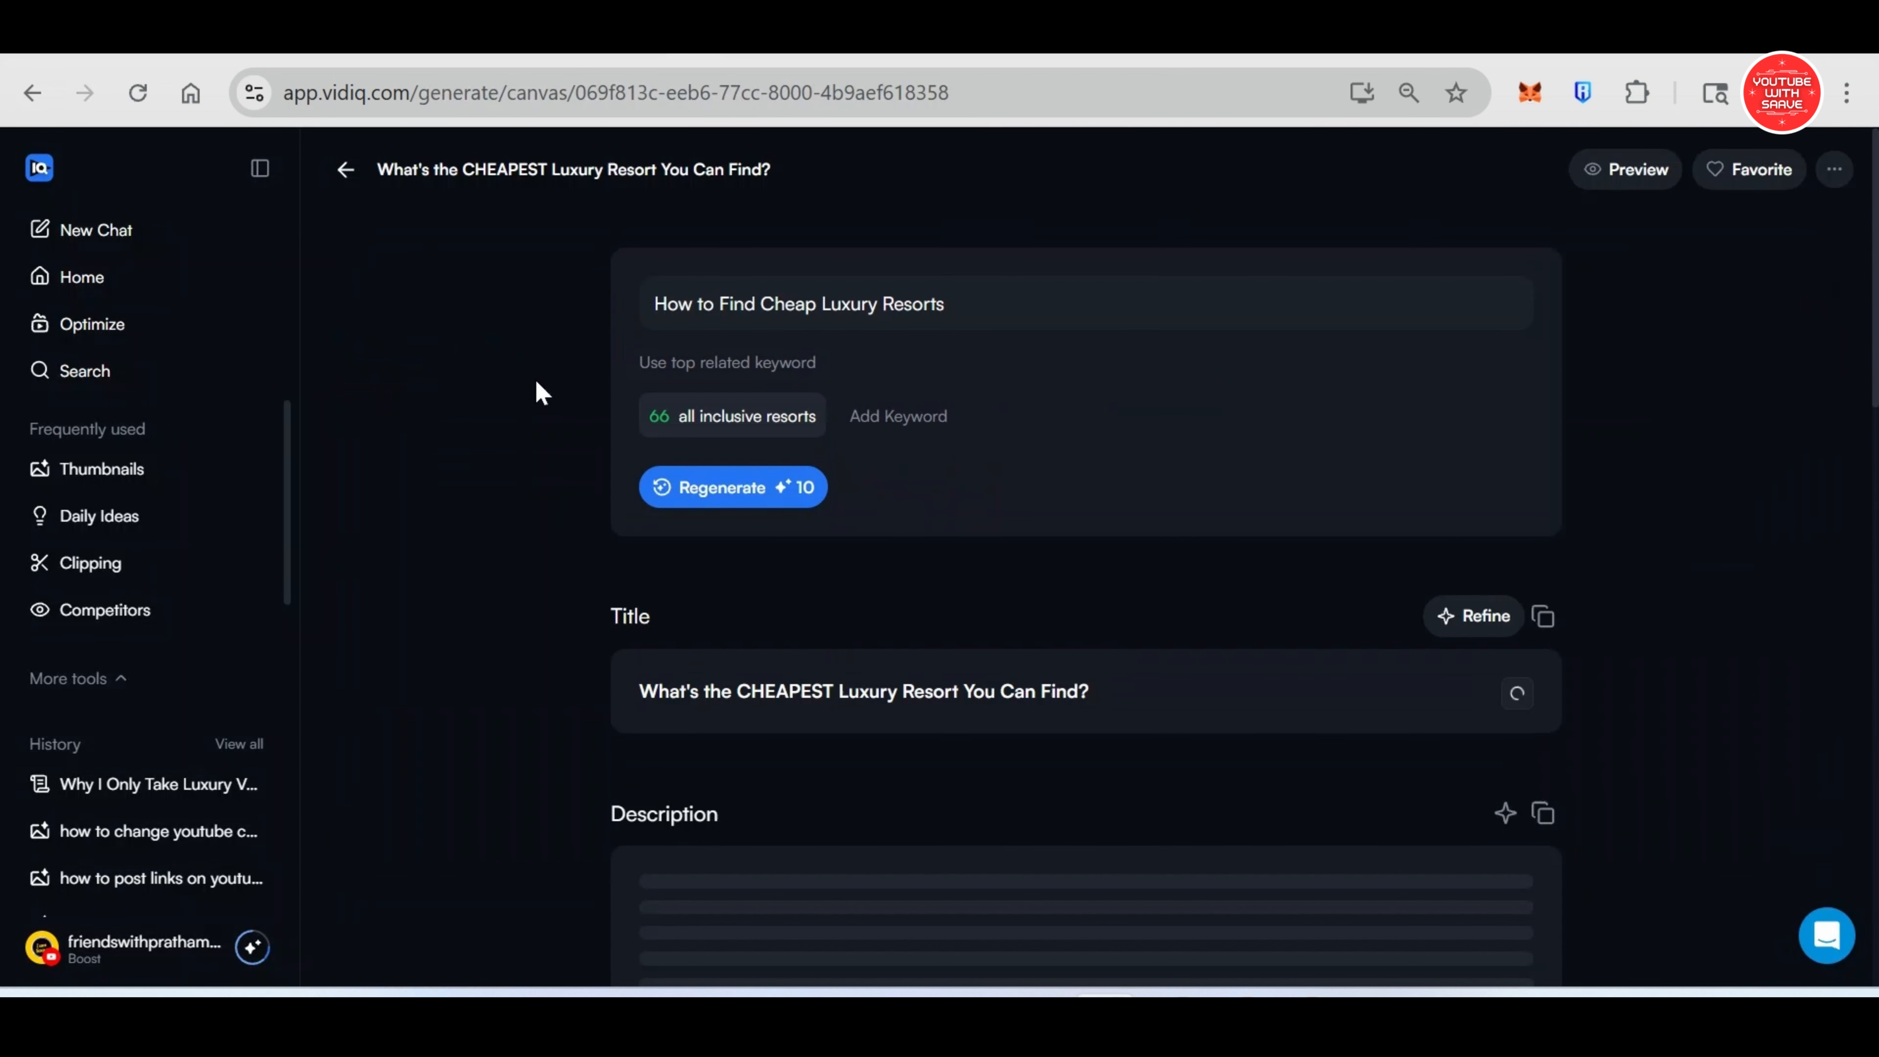
- Examine the generated video package's title, description, tags, thumbnails, hook and outline
scroll(533, 488, down, 4)
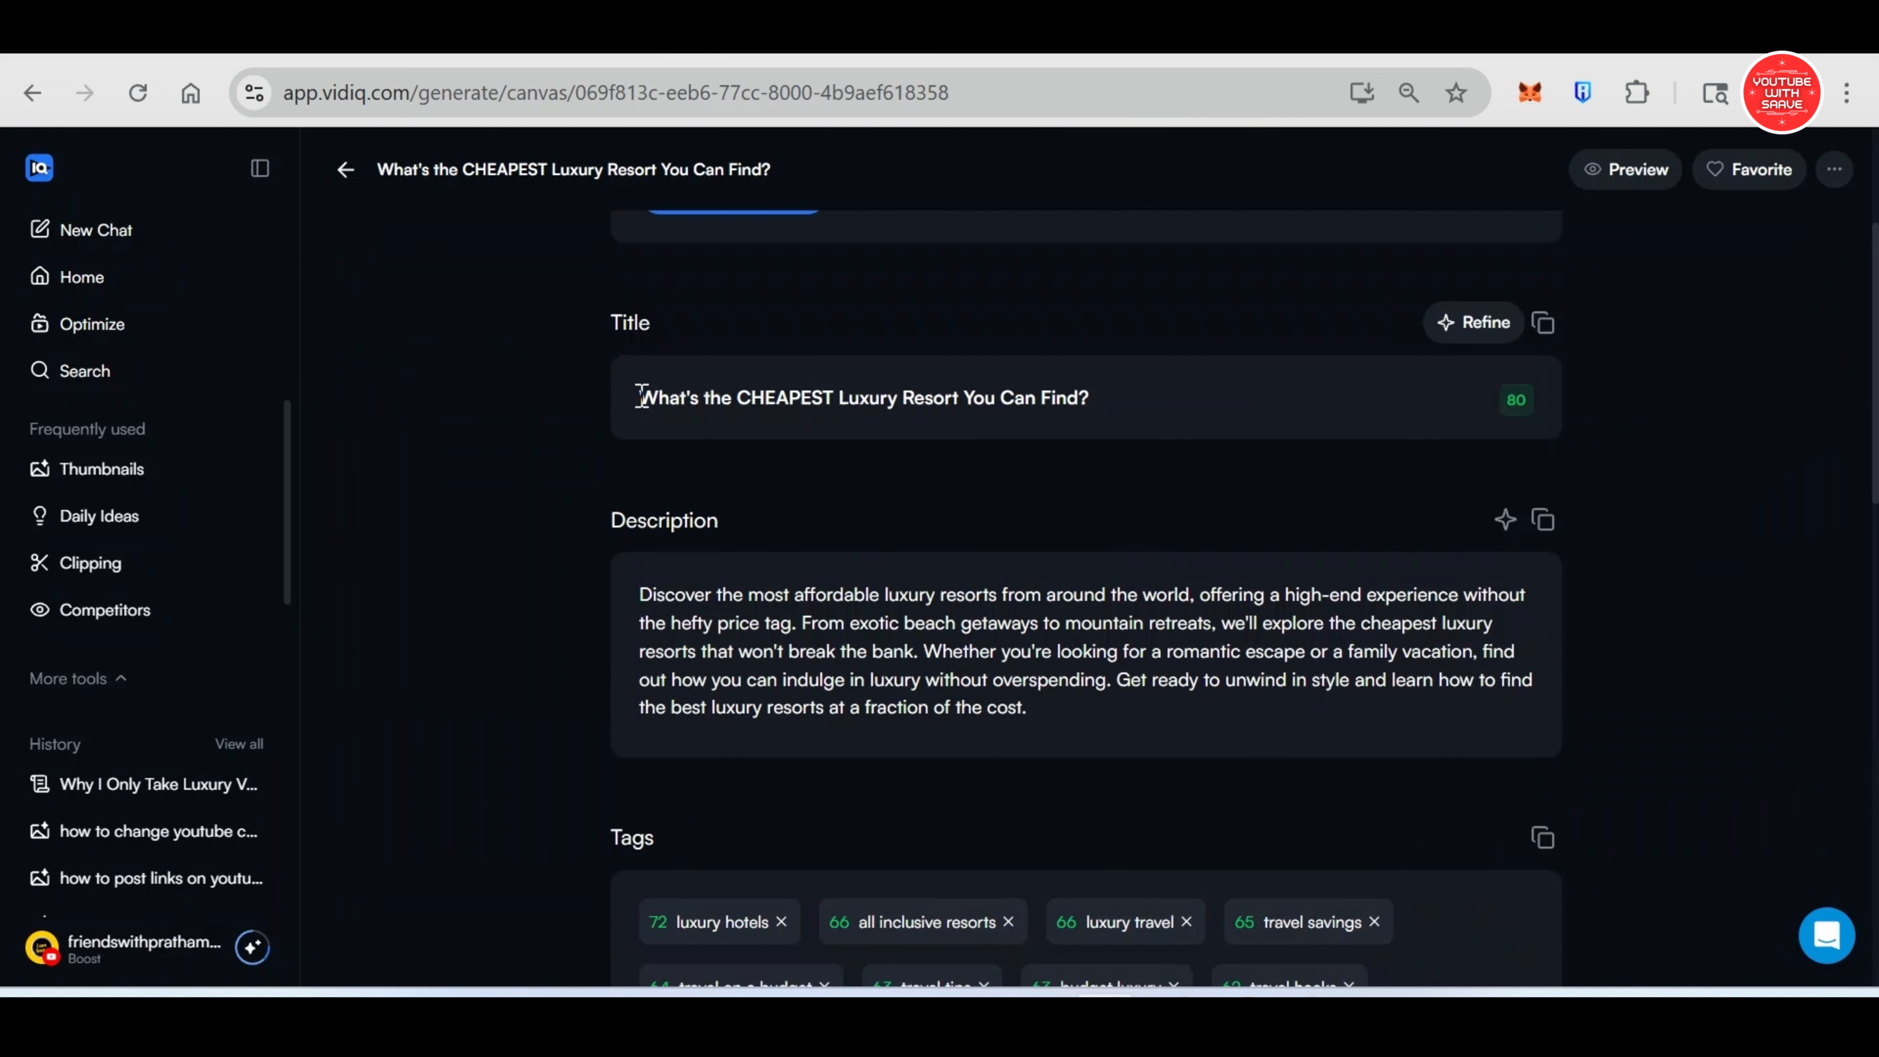
scroll(605, 580, down, 1)
scroll(622, 698, down, 3)
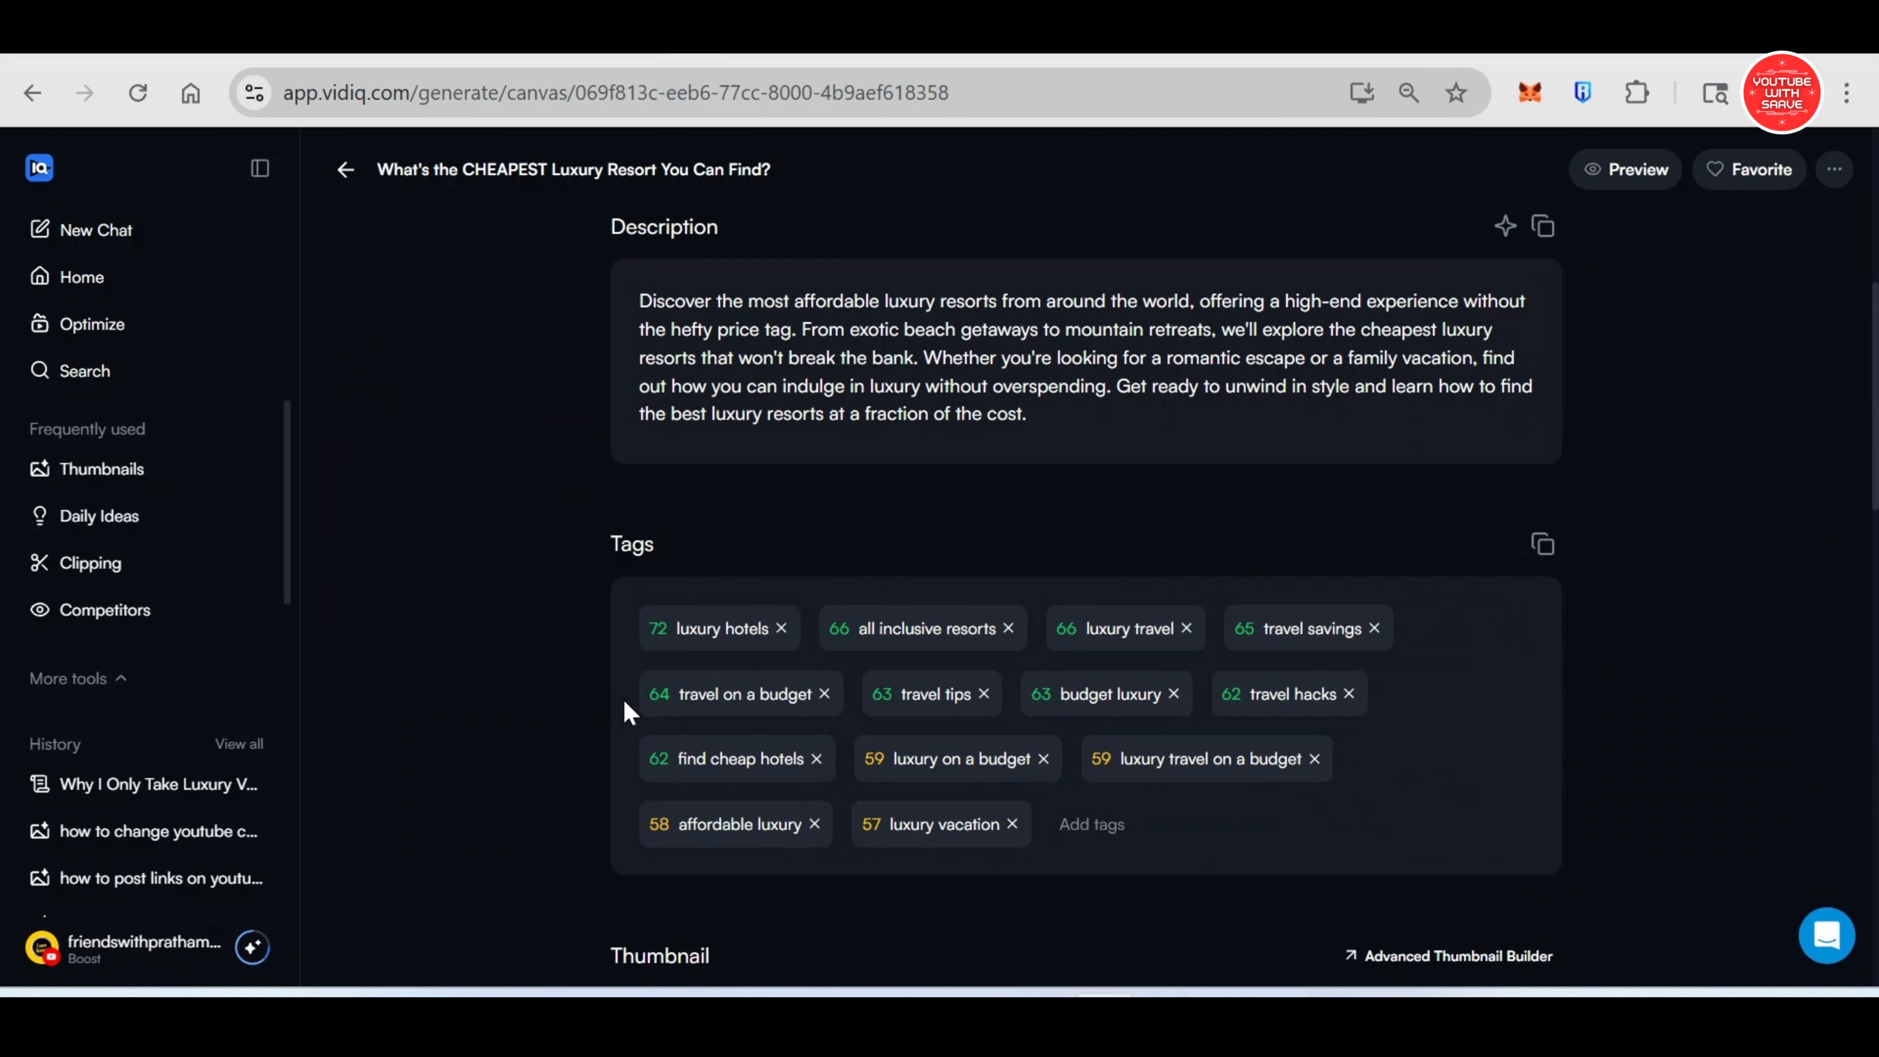
scroll(622, 698, down, 4)
scroll(545, 601, down, 4)
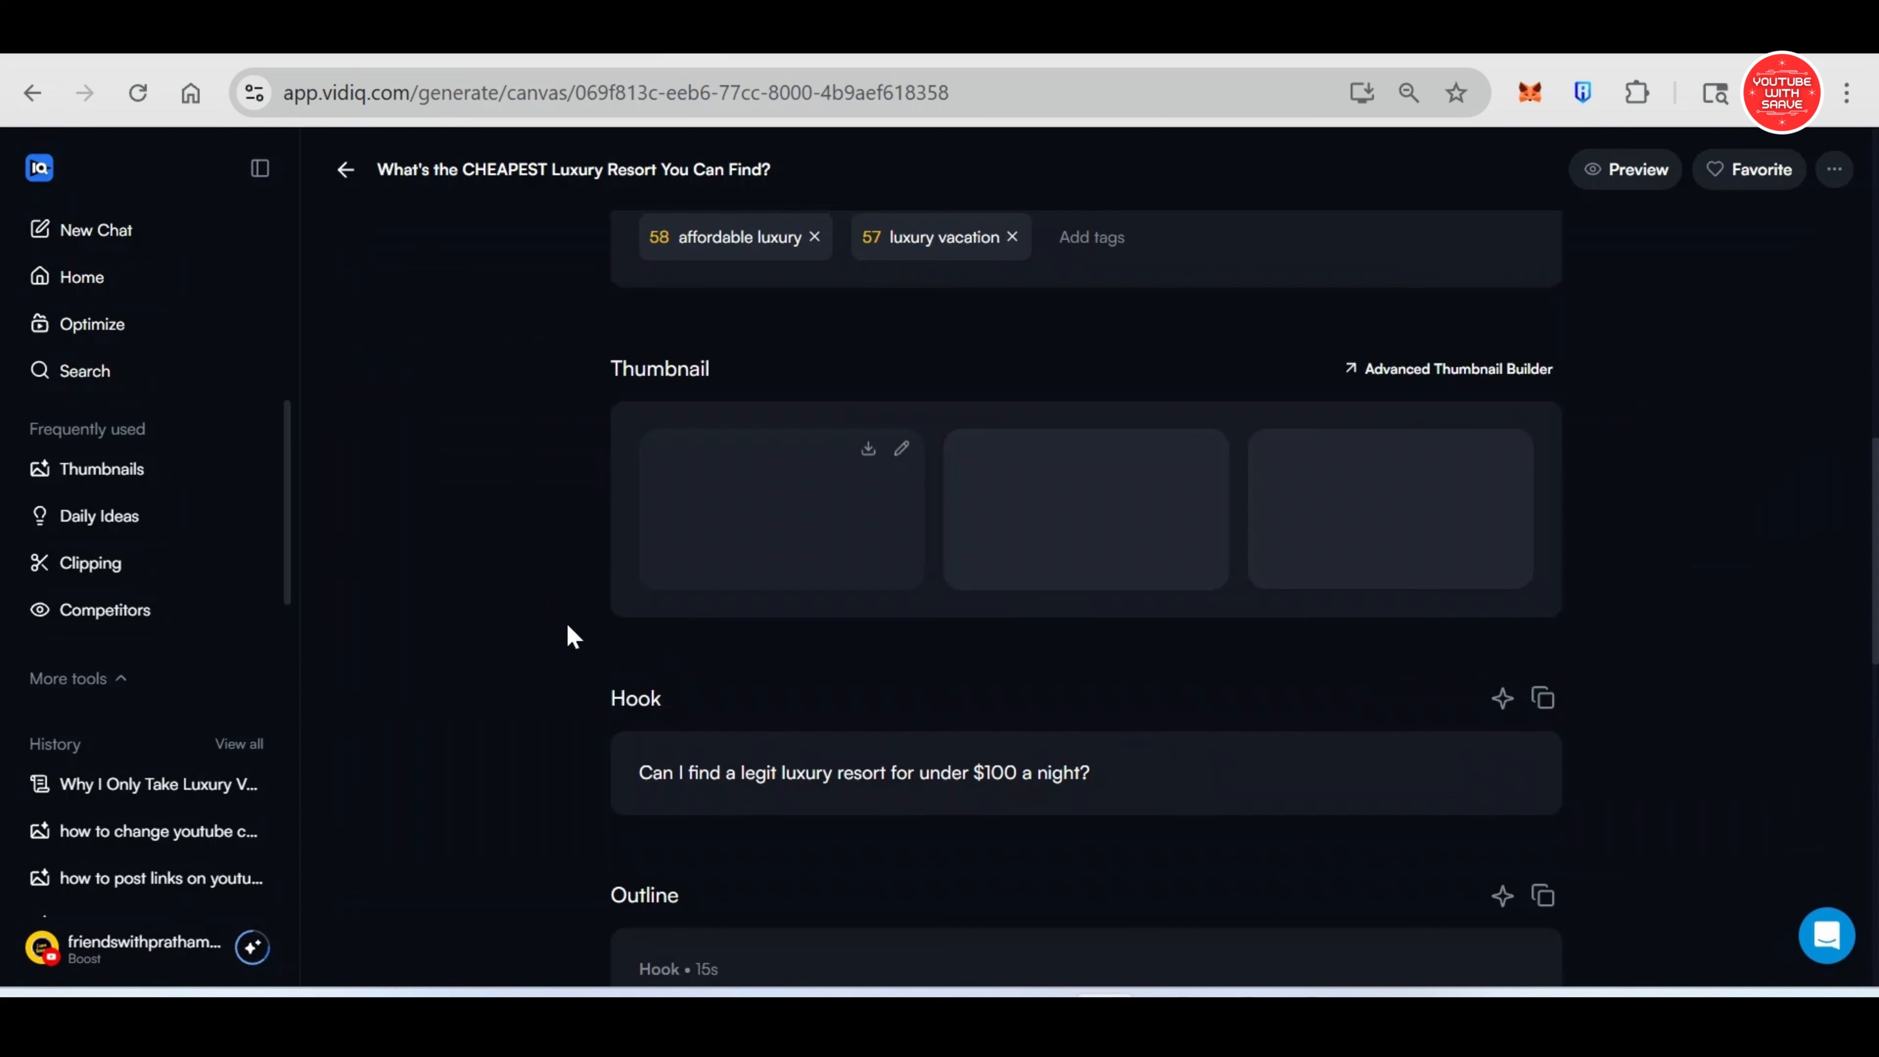
scroll(696, 795, down, 2)
mouse_move(835, 361)
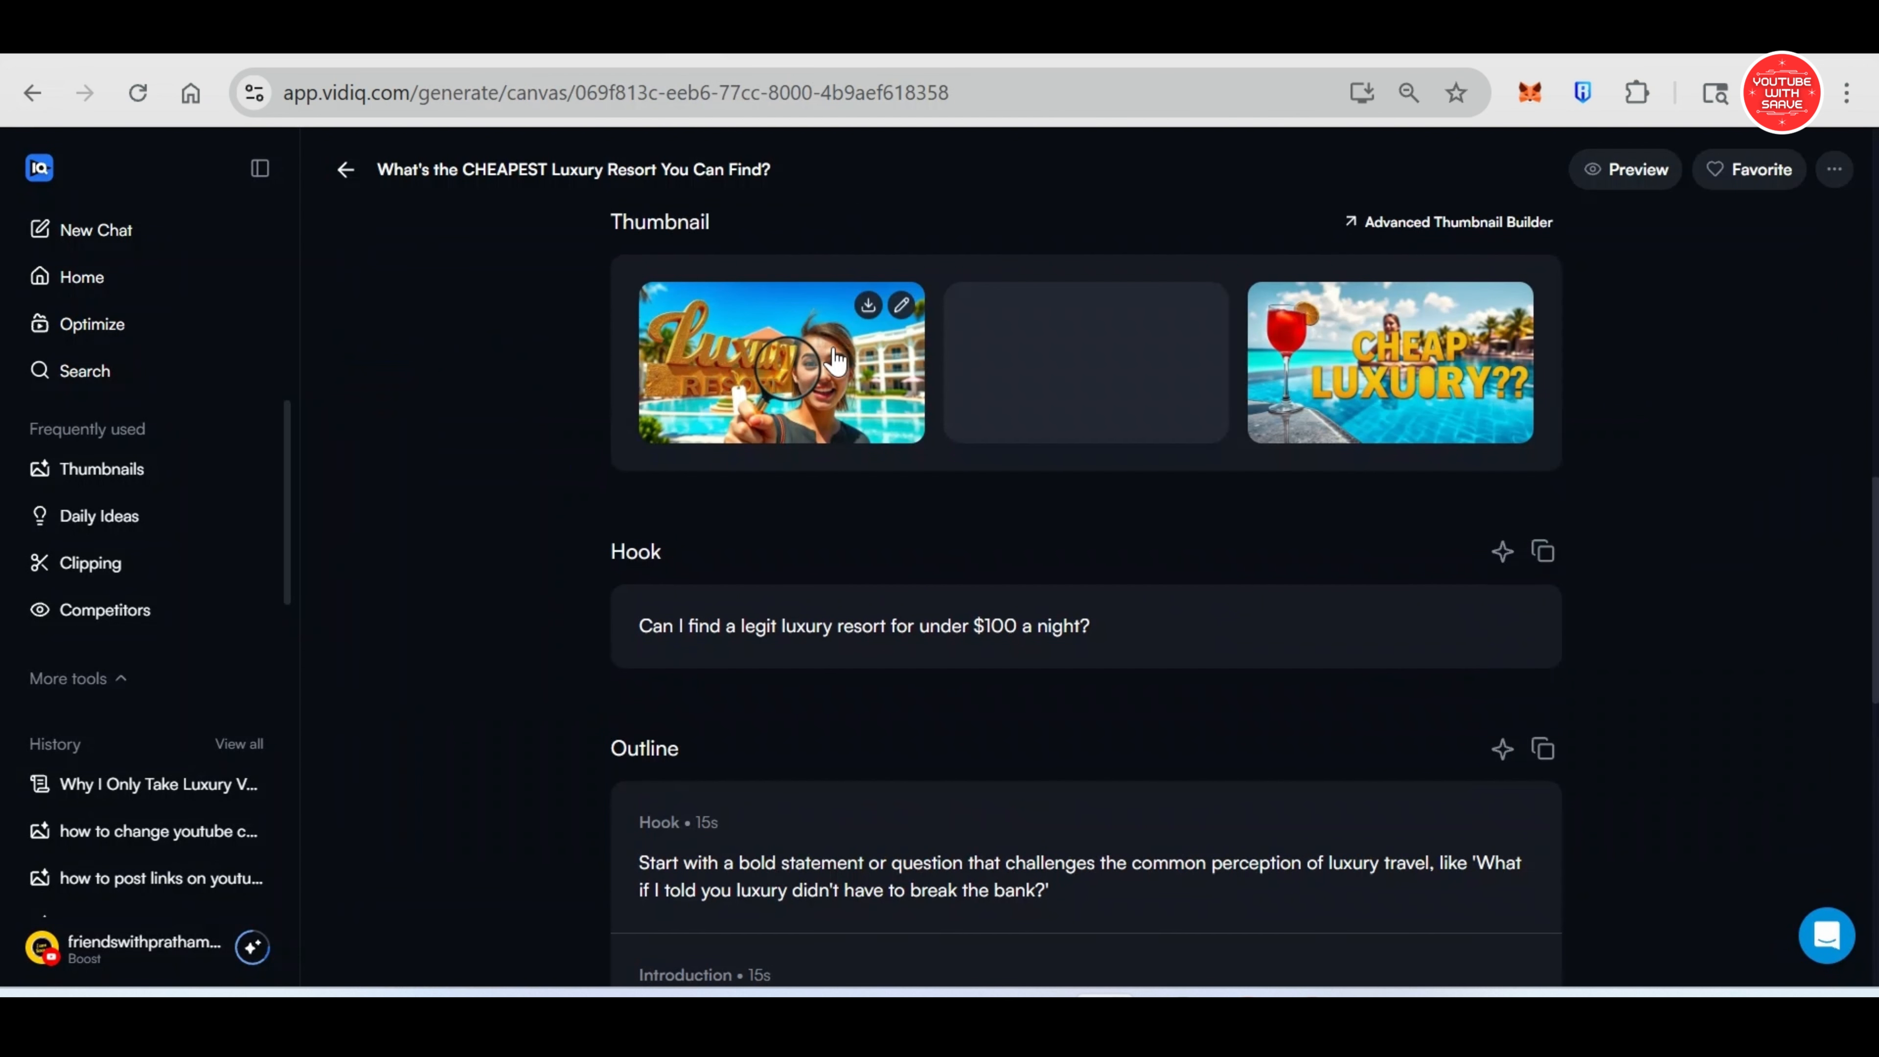
scroll(609, 715, down, 2)
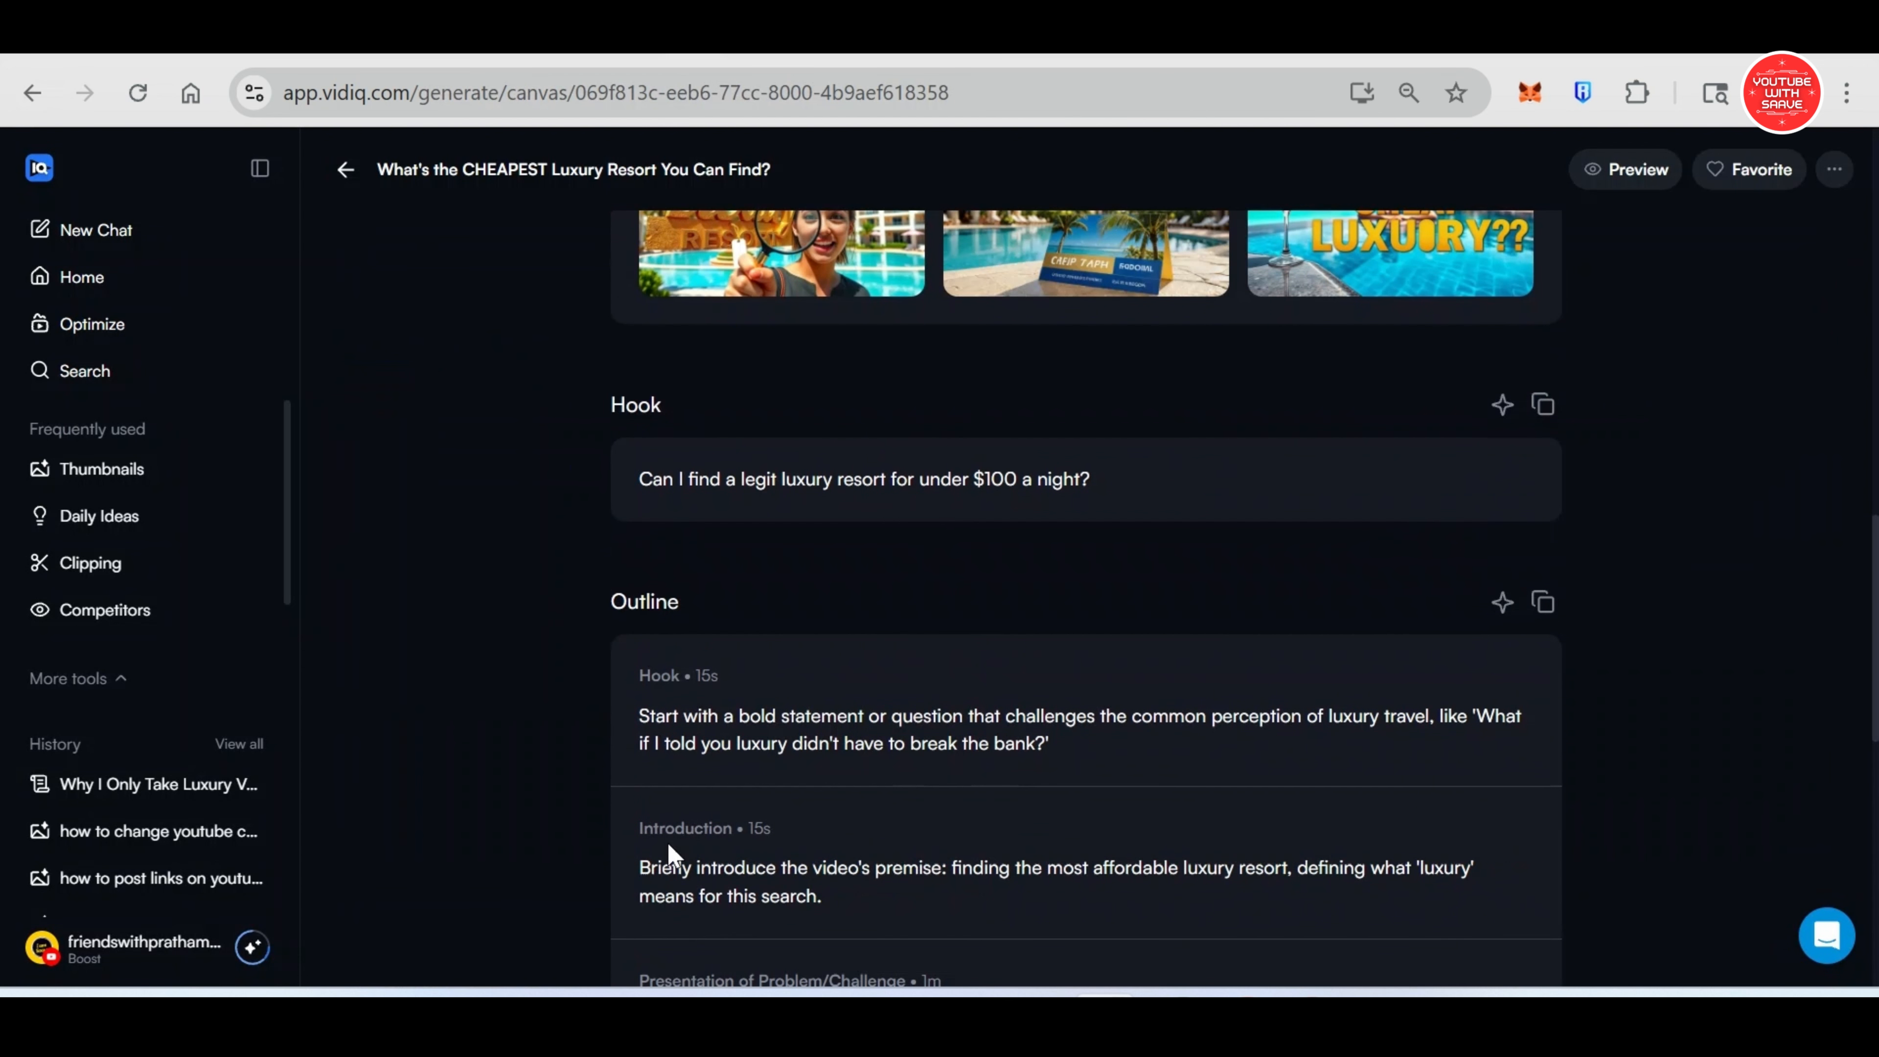
scroll(670, 851, up, 4)
scroll(412, 665, down, 2)
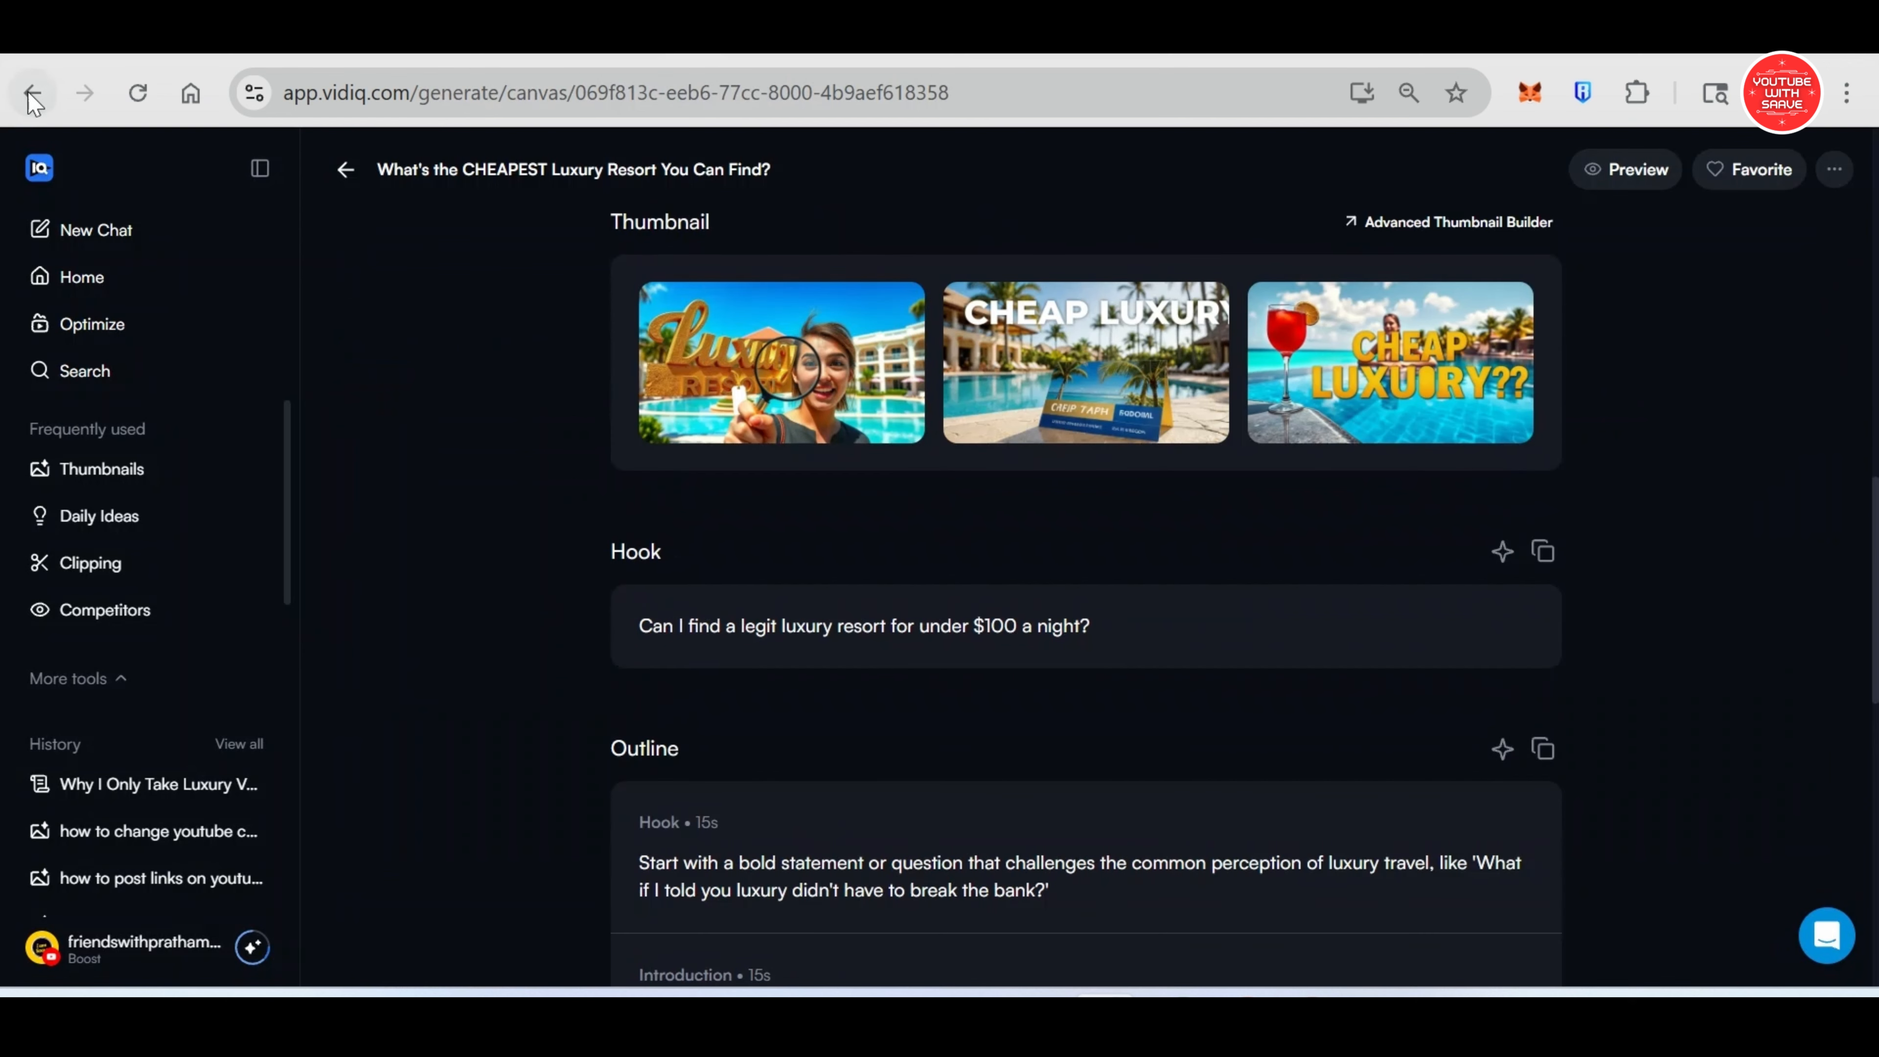
- Go back to the daily ideas and view the actions offered for "How to Find Cheap Luxury Resorts", closing them when done
click(31, 93)
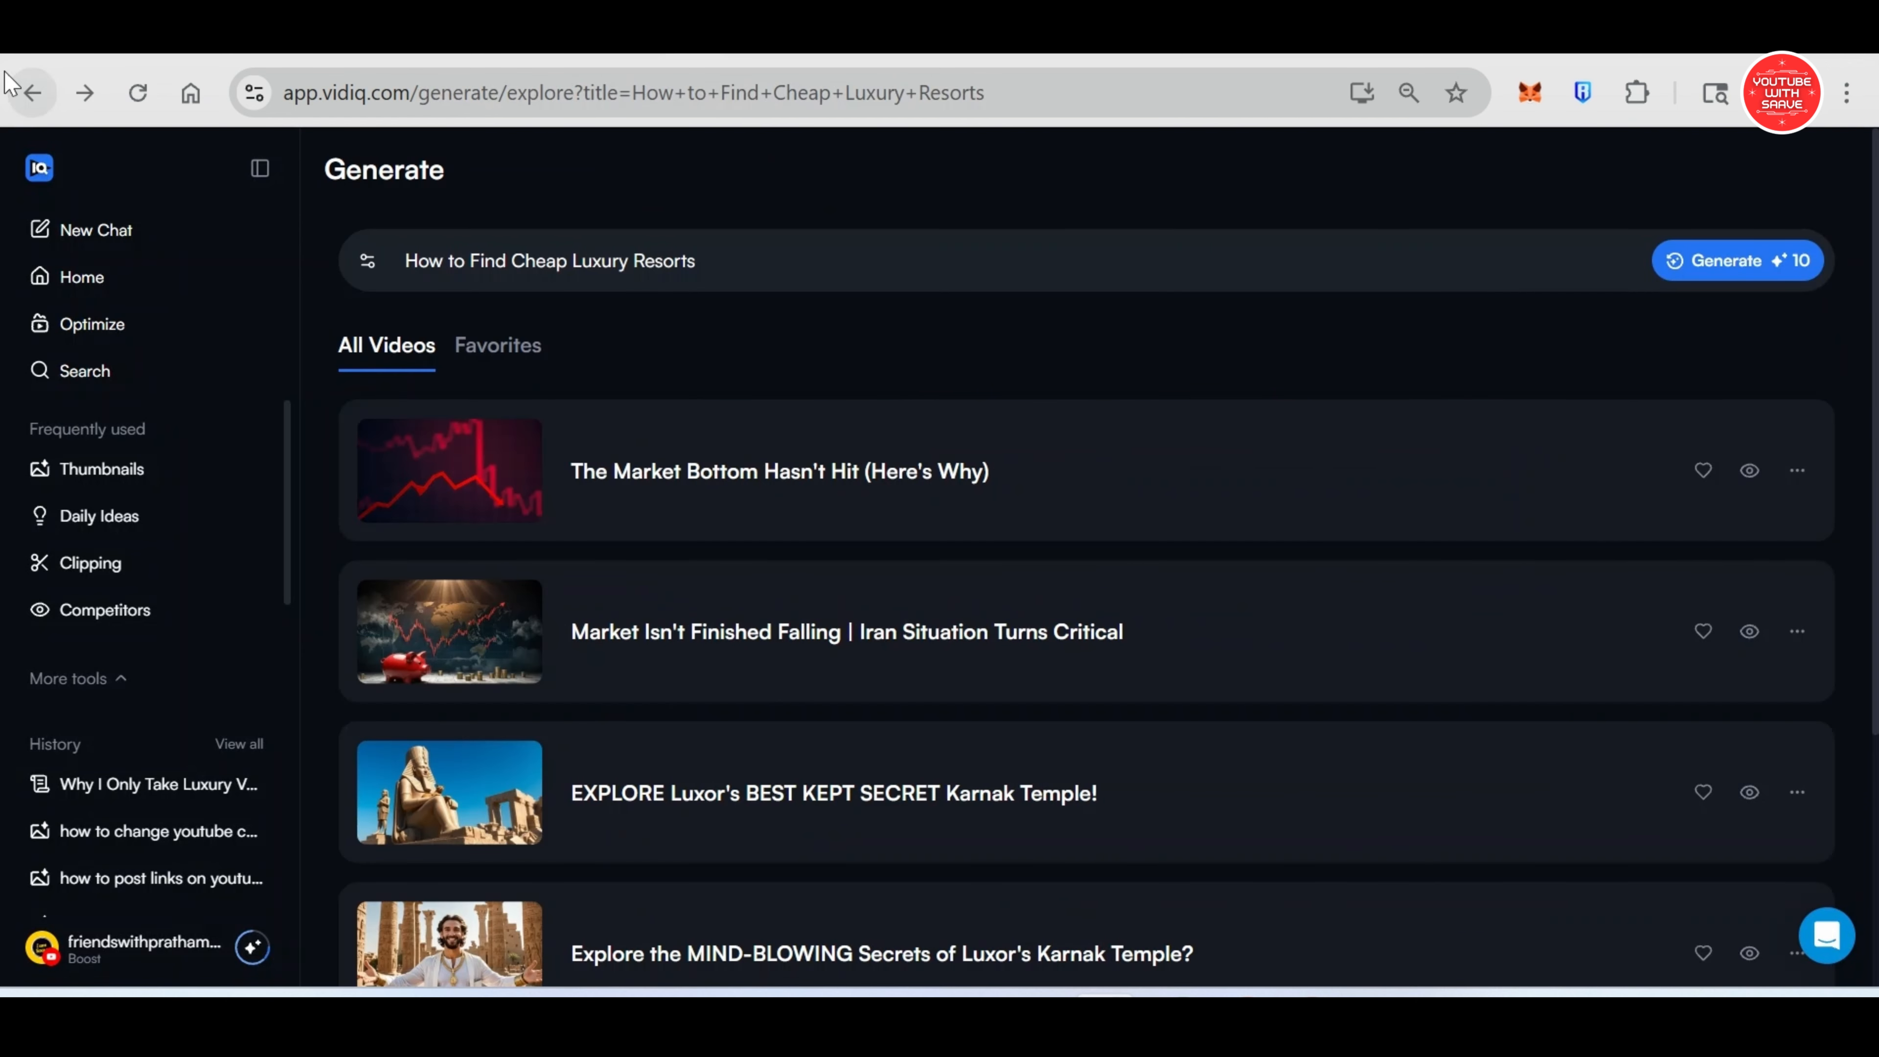
click(22, 89)
scroll(654, 610, down, 2)
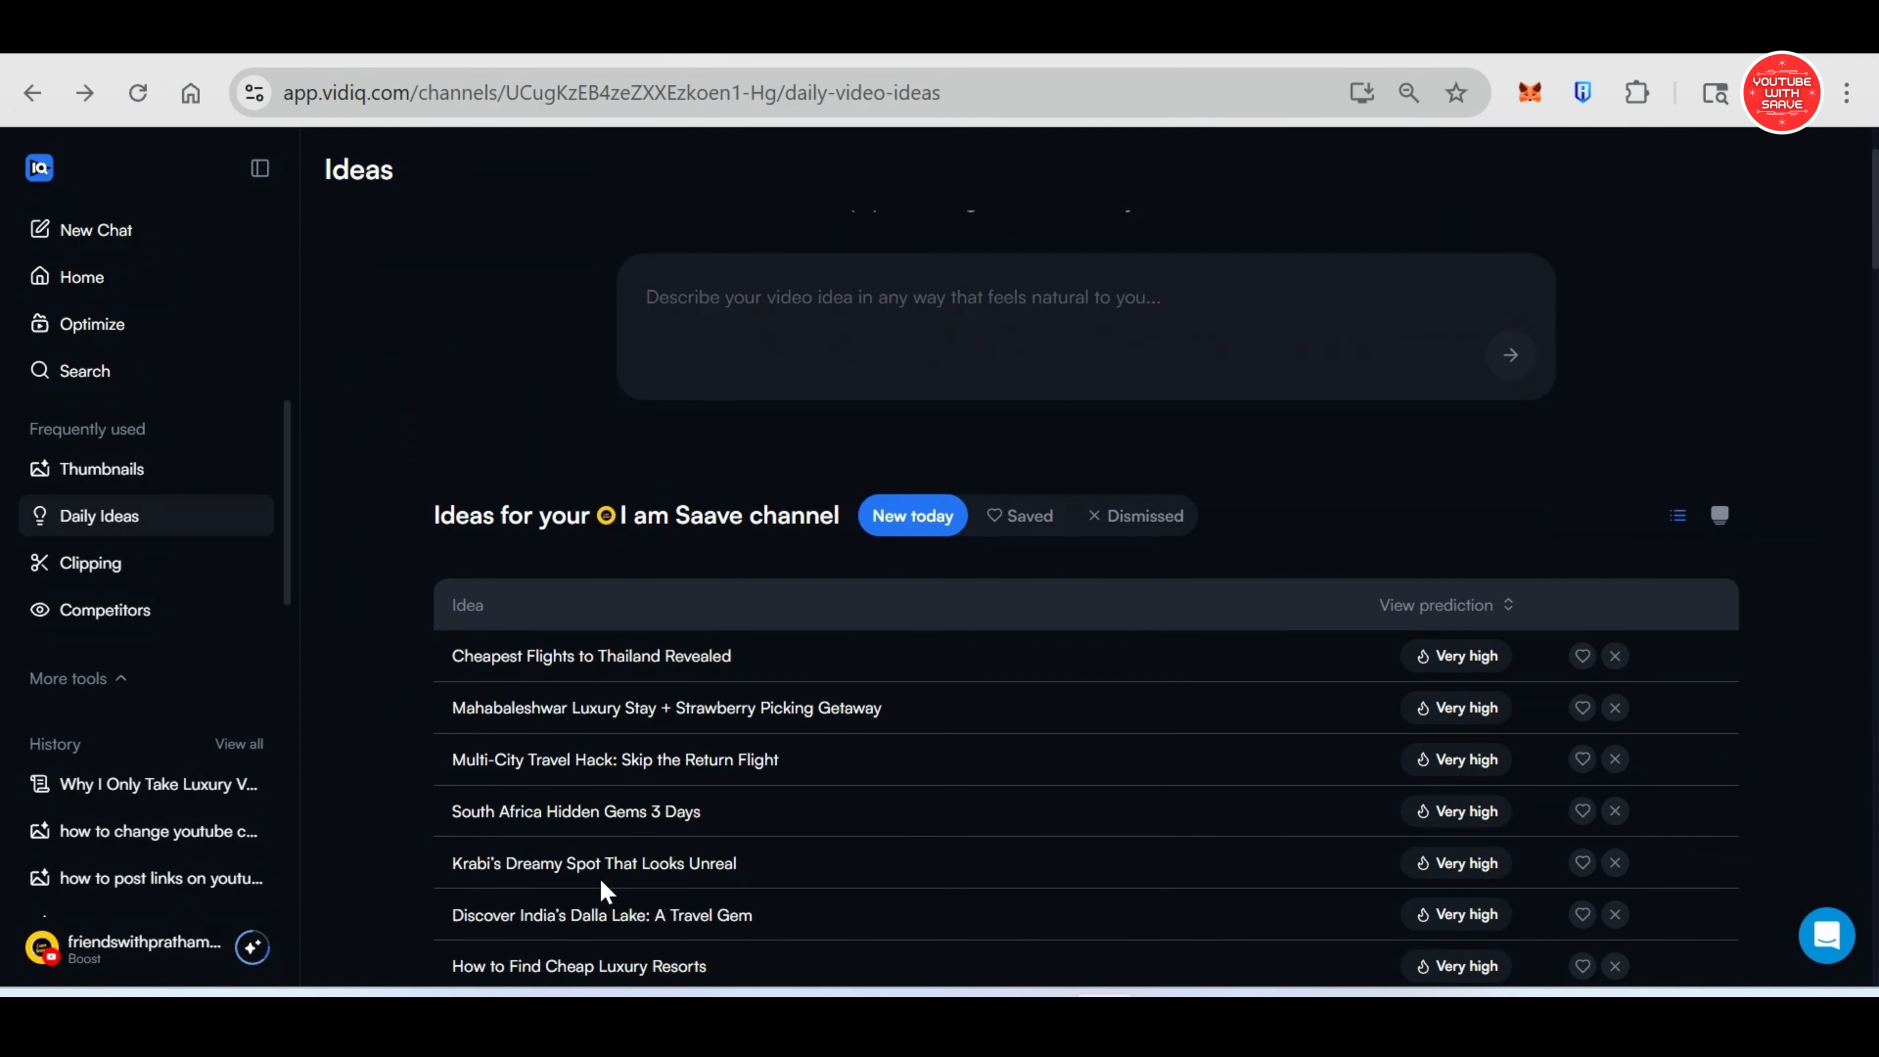
scroll(603, 892, down, 2)
click(612, 836)
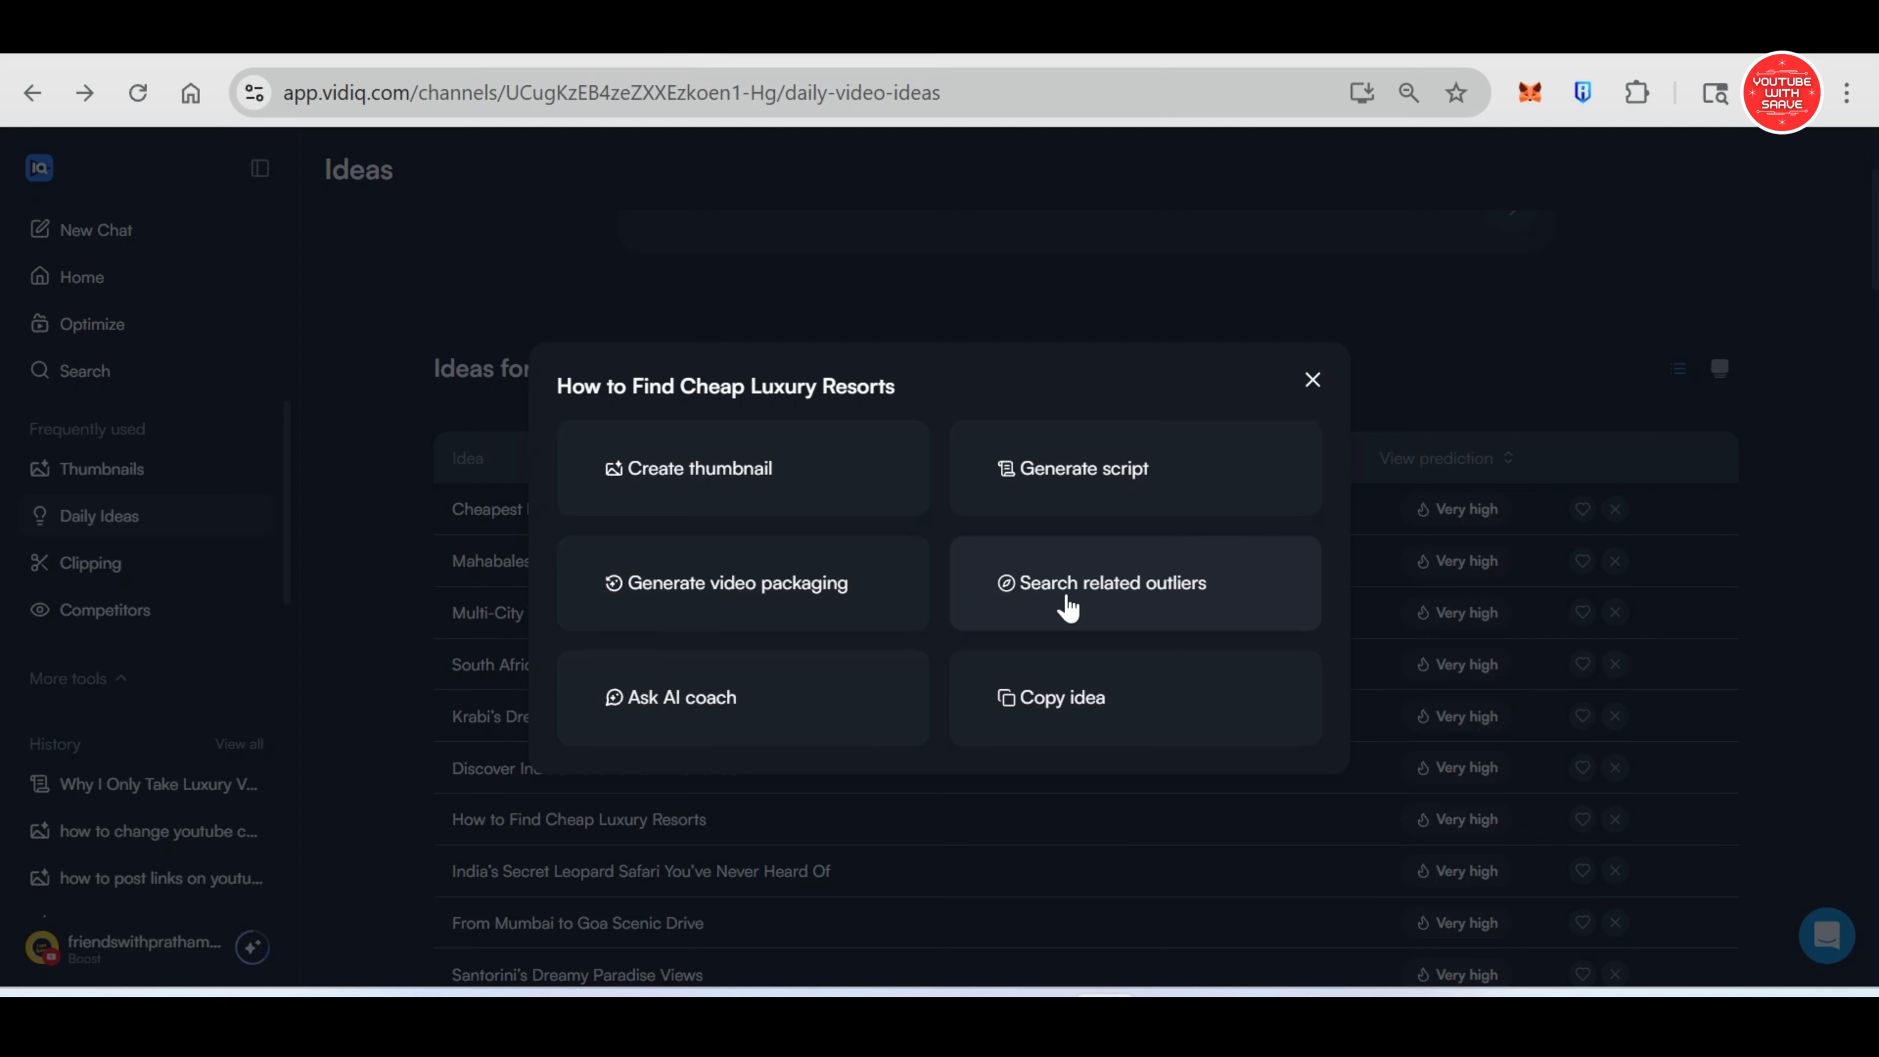
click(1312, 381)
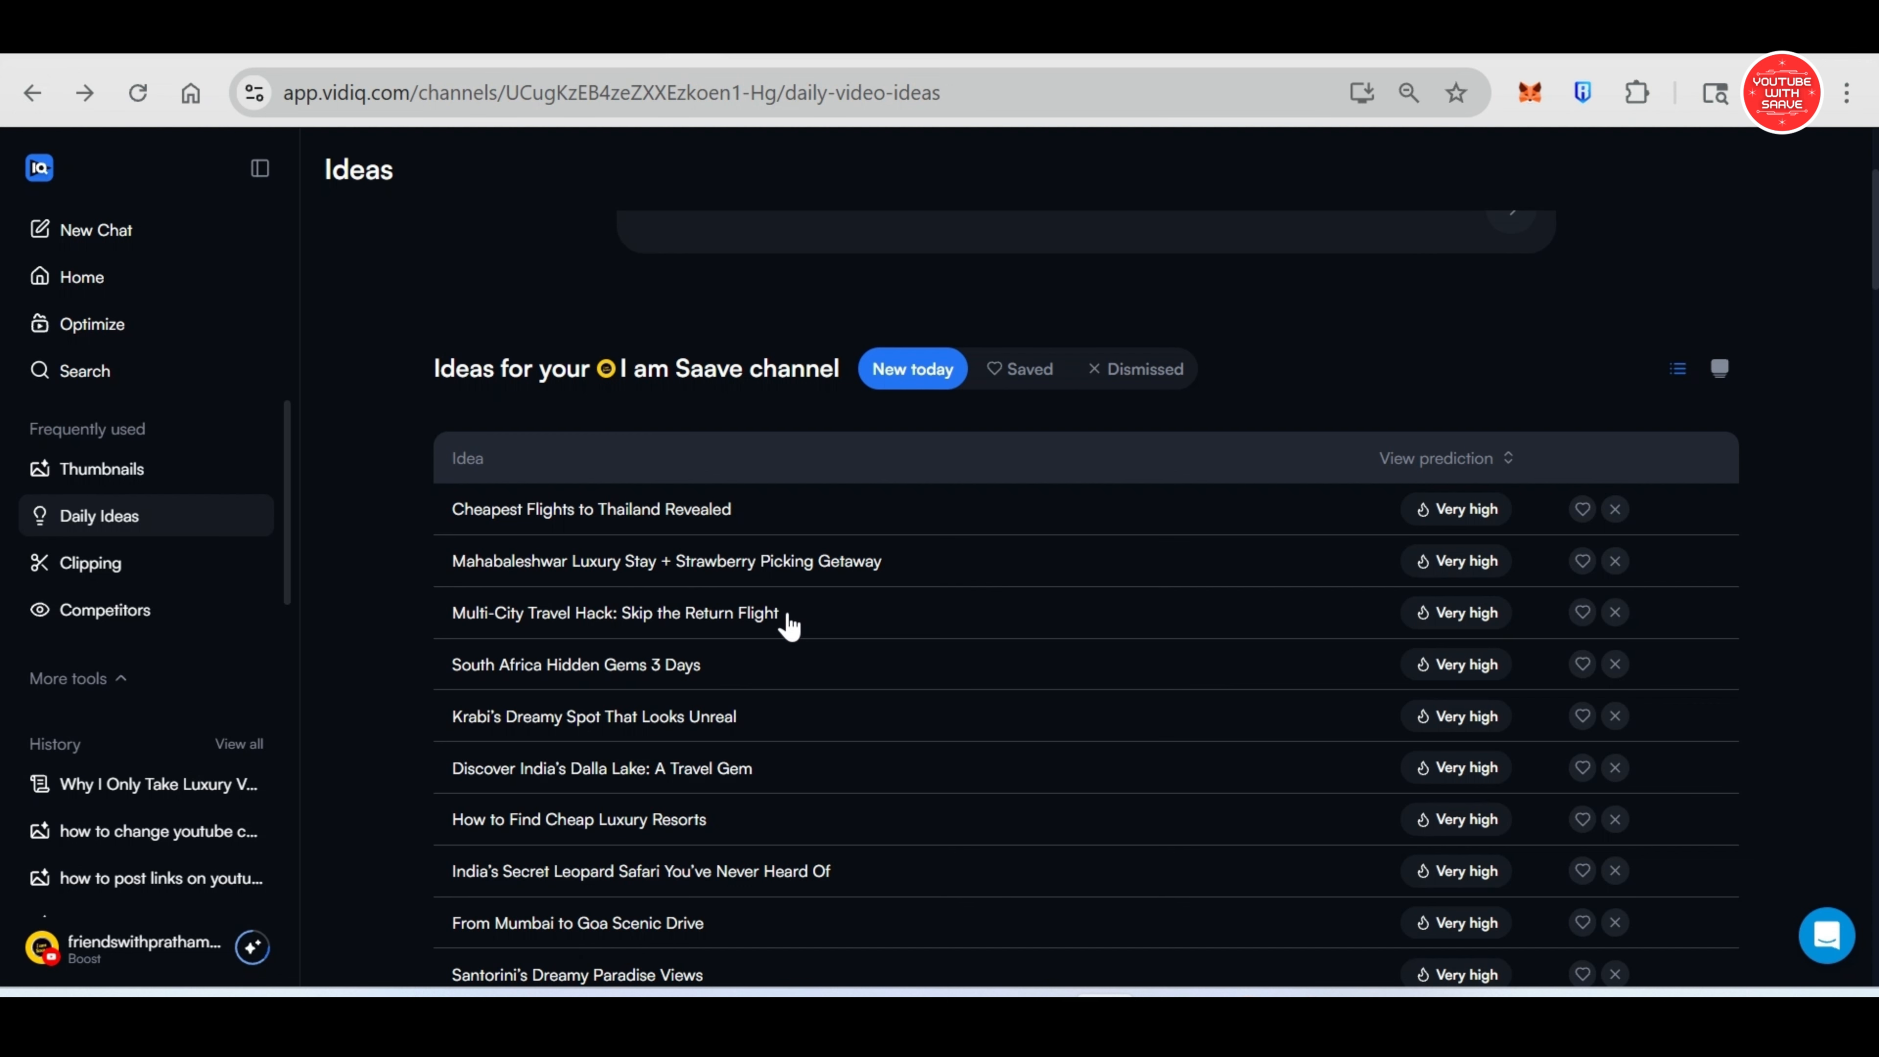